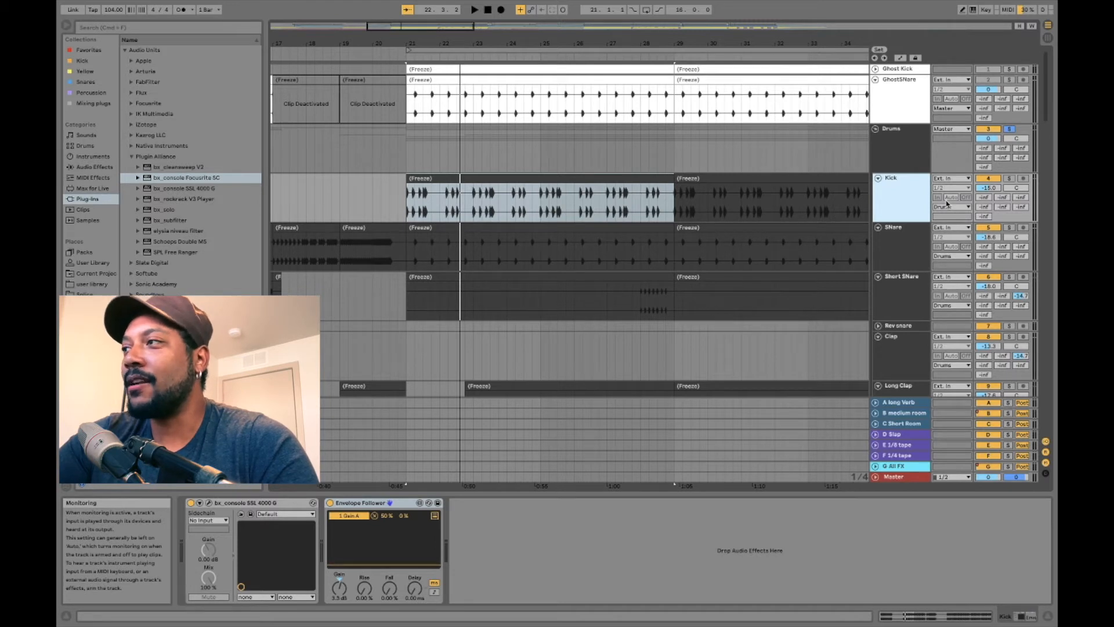
Play the drum section and look over the device chains of the Snare and Kick tracks.
key("space")
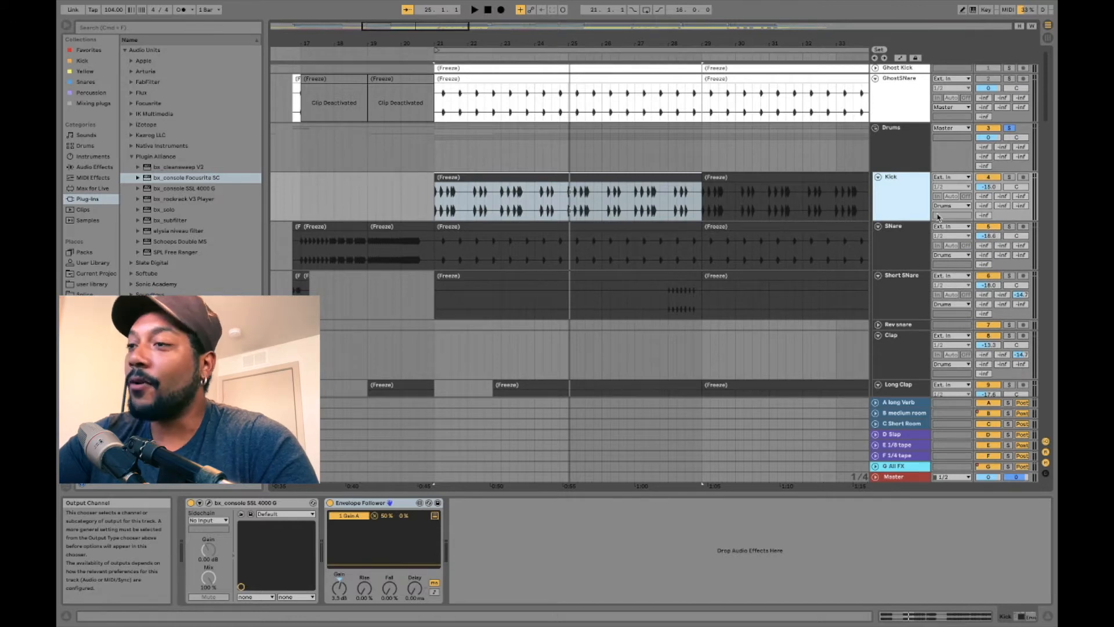
left_click(891, 228)
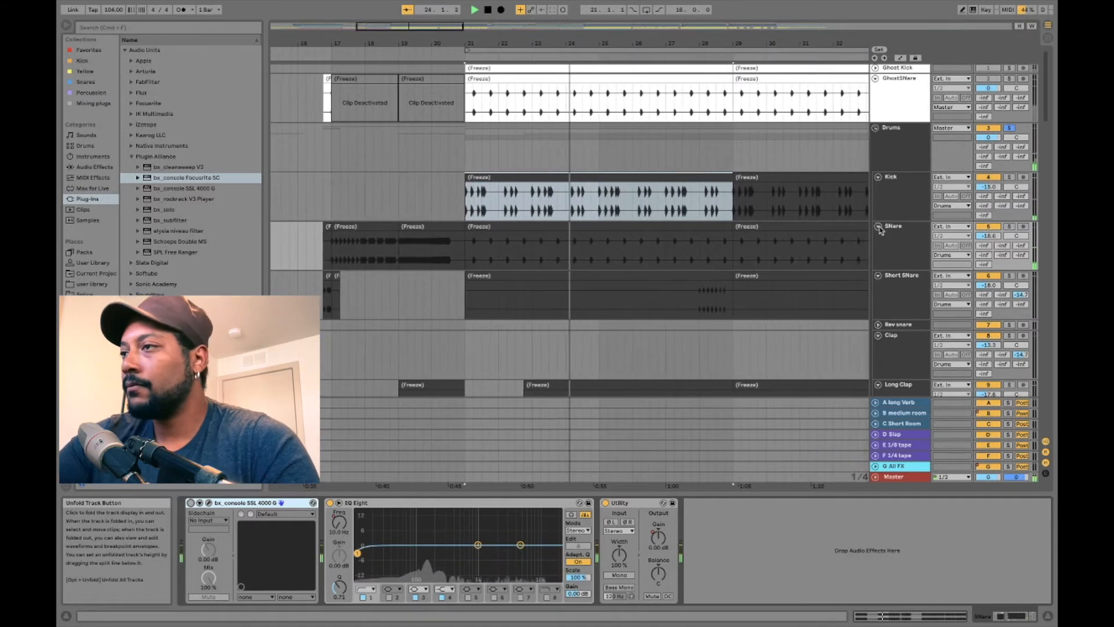
key("space")
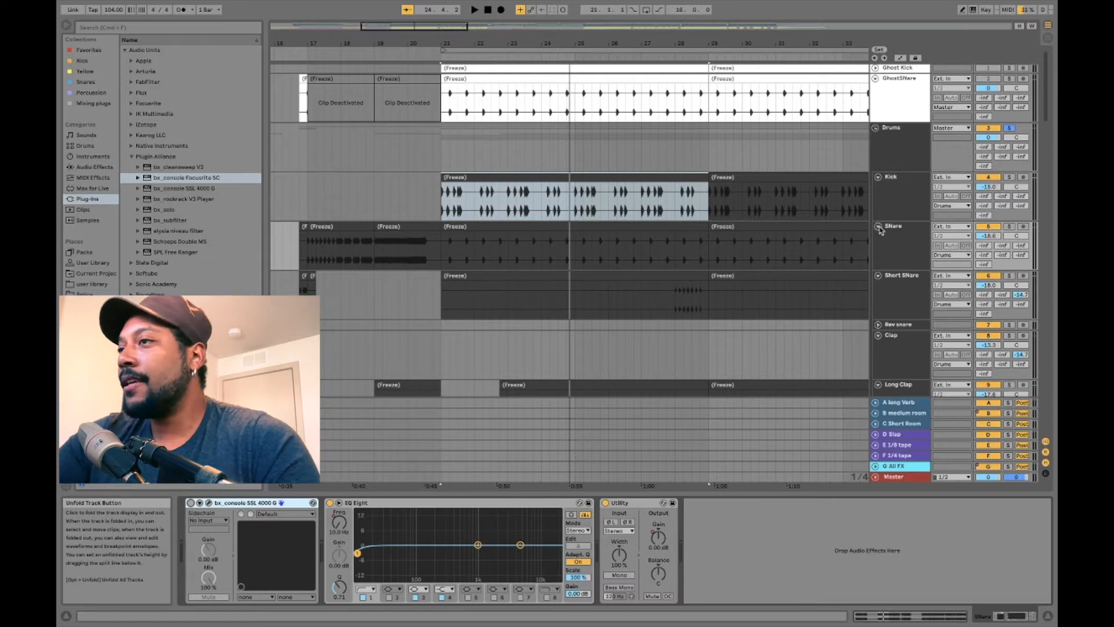
left_click(908, 189)
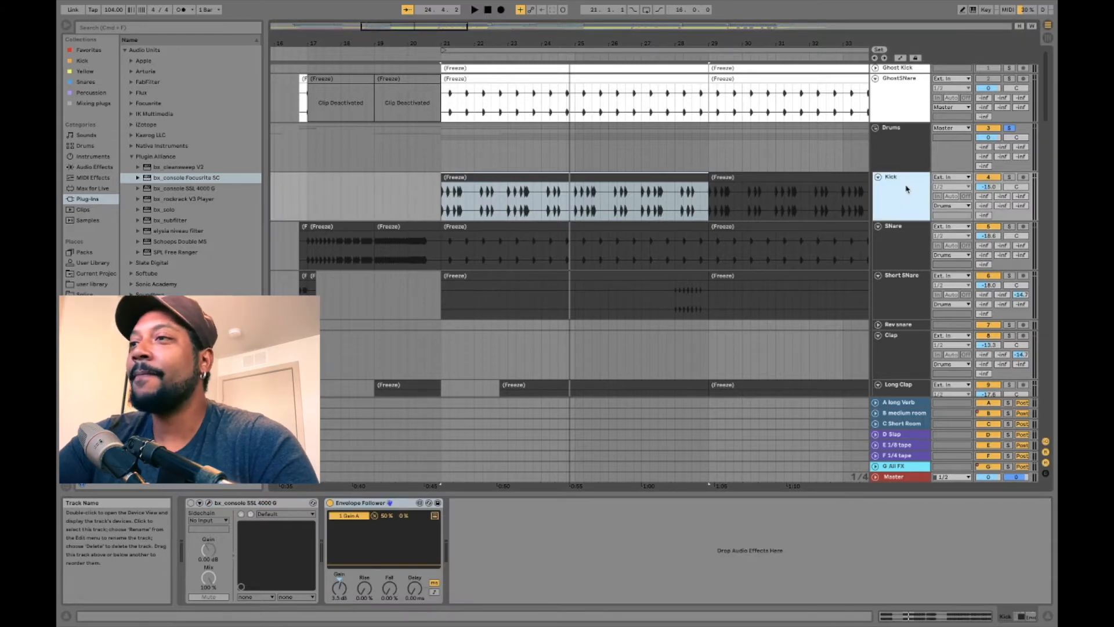
Show the frozen Kick clip's sample settings, switch the transient loop mode to the single forward arrow and try the transient envelope.
left_click(552, 178)
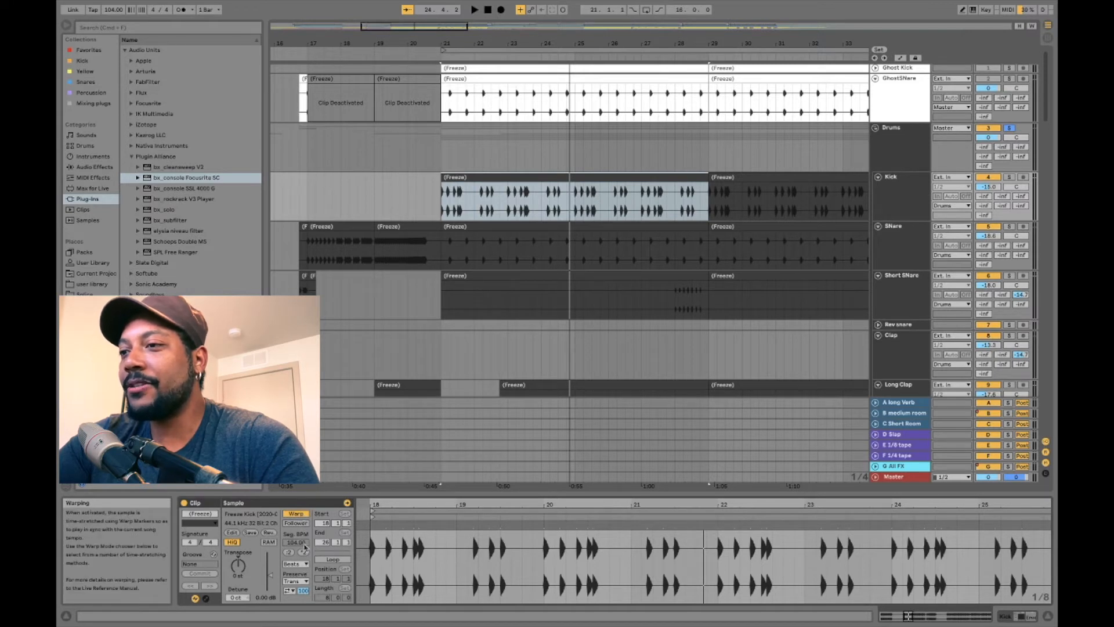
left_click(291, 591)
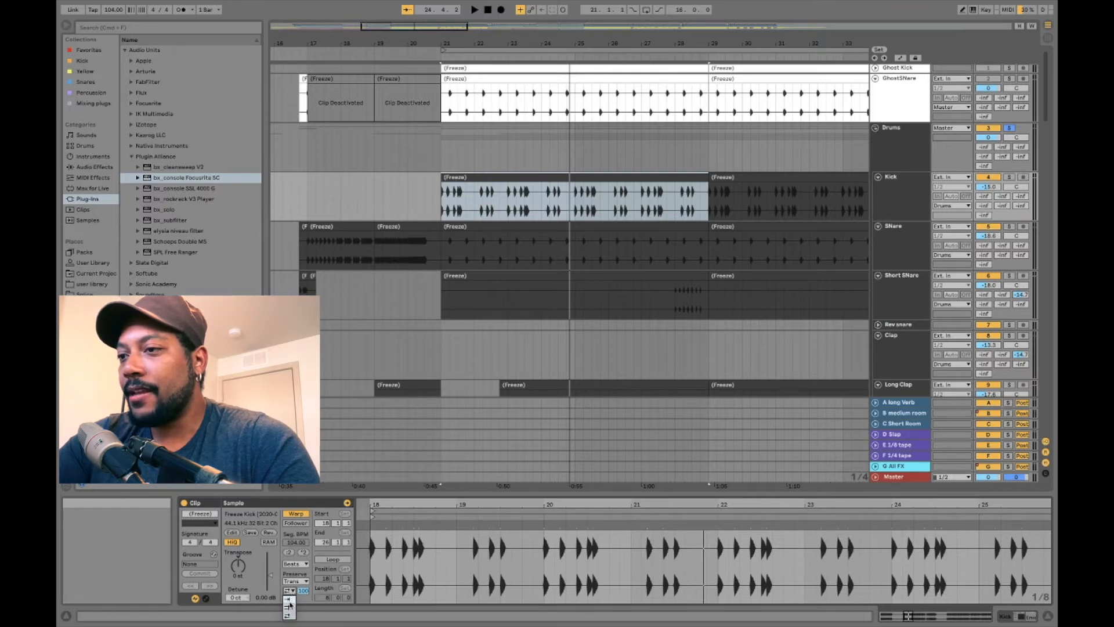
left_click(289, 601)
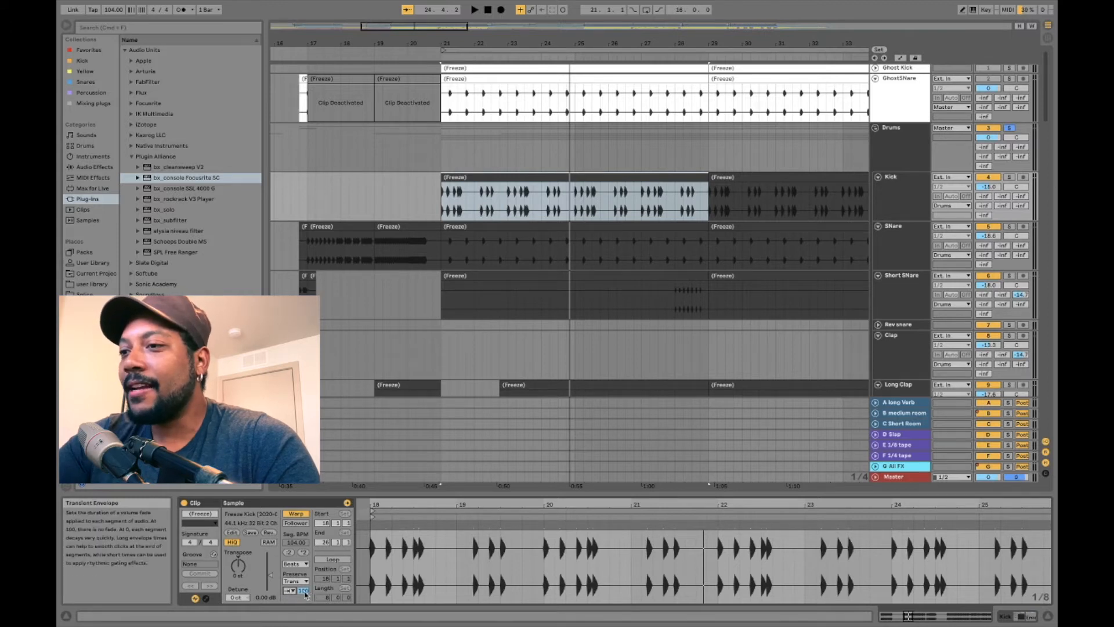
left_click_drag(305, 592, 303, 580)
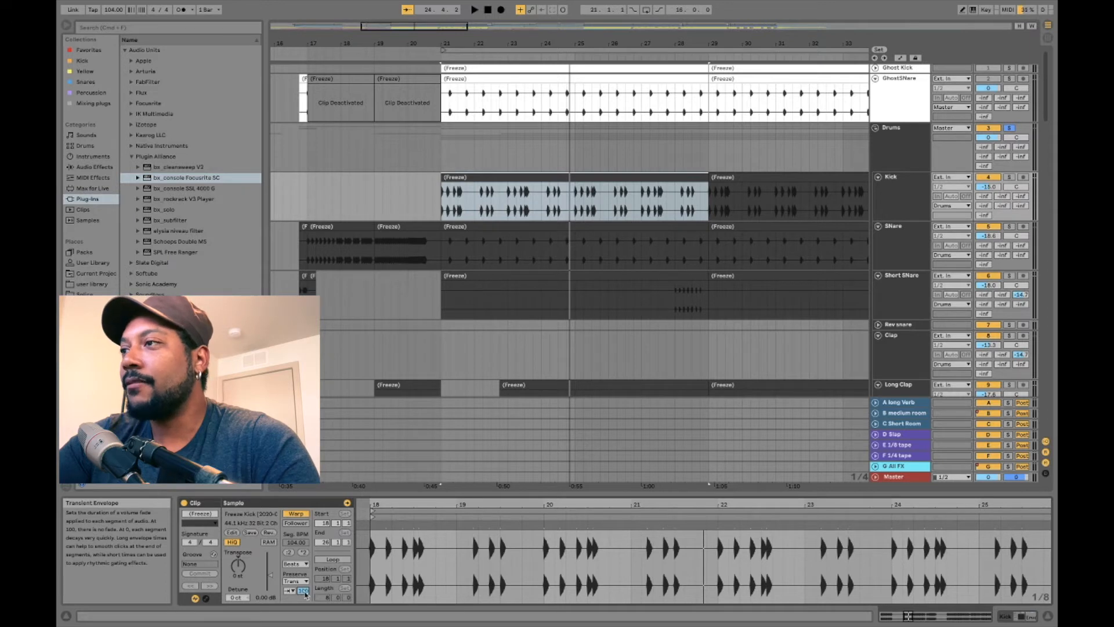
Solo the Kick track and play the clip from bar 21 while trying the transient envelope amount.
left_click(1009, 177)
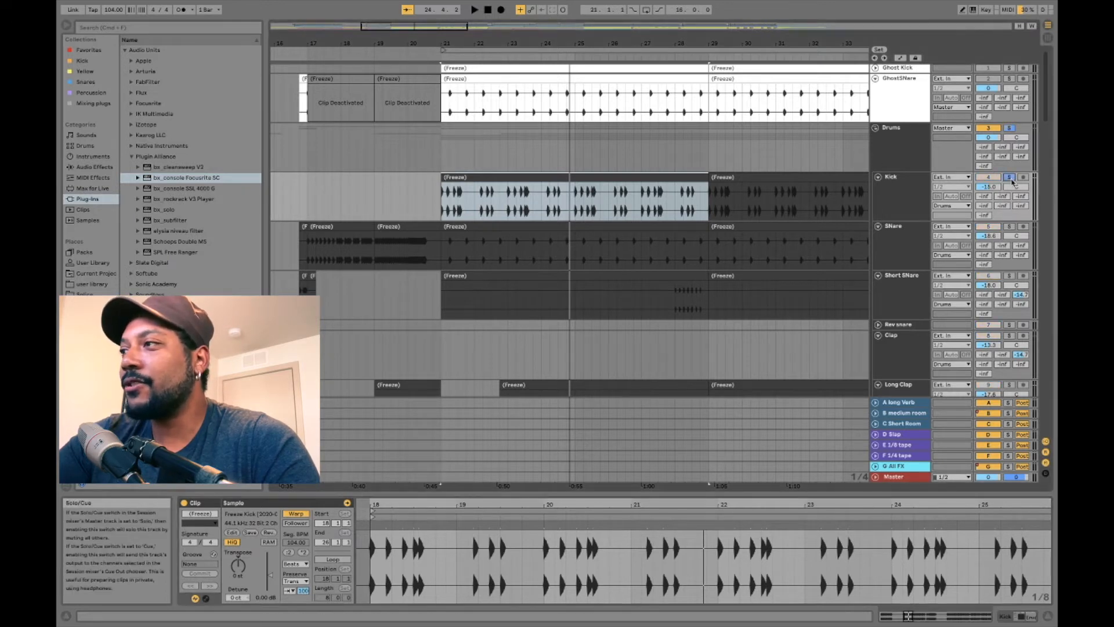
key("space")
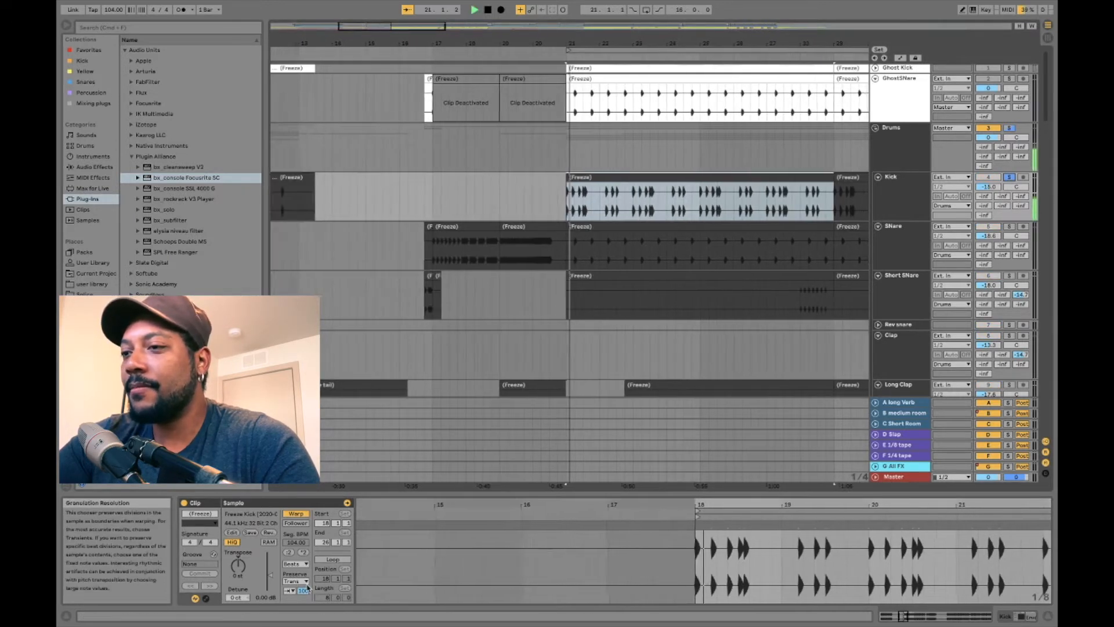
mouse_move(307, 589)
left_mouse_down()
mouse_move(307, 626)
mouse_move(307, 587)
left_mouse_up()
key("space")
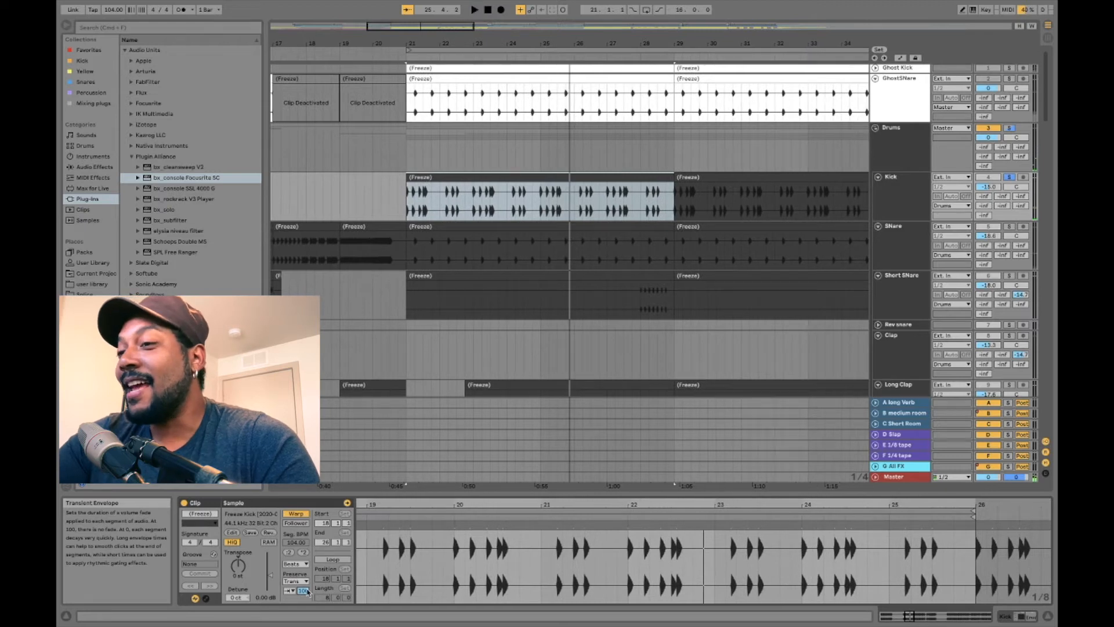
Set the Kick clip's transient loop mode to back-and-forth and return to the Kick track's device chain.
left_click(289, 590)
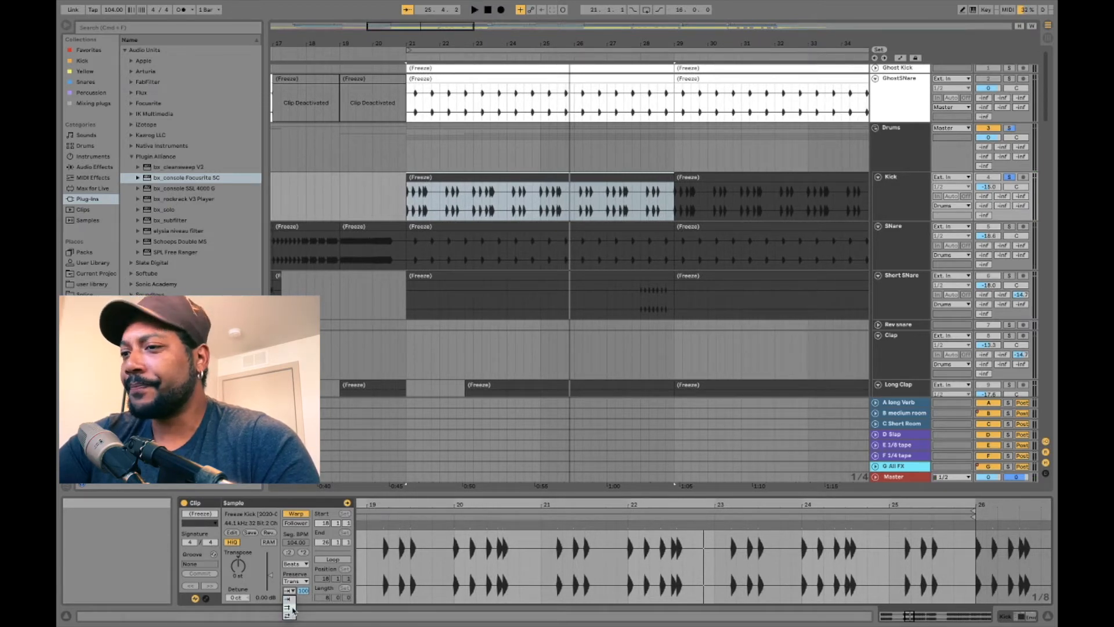
left_click(295, 616)
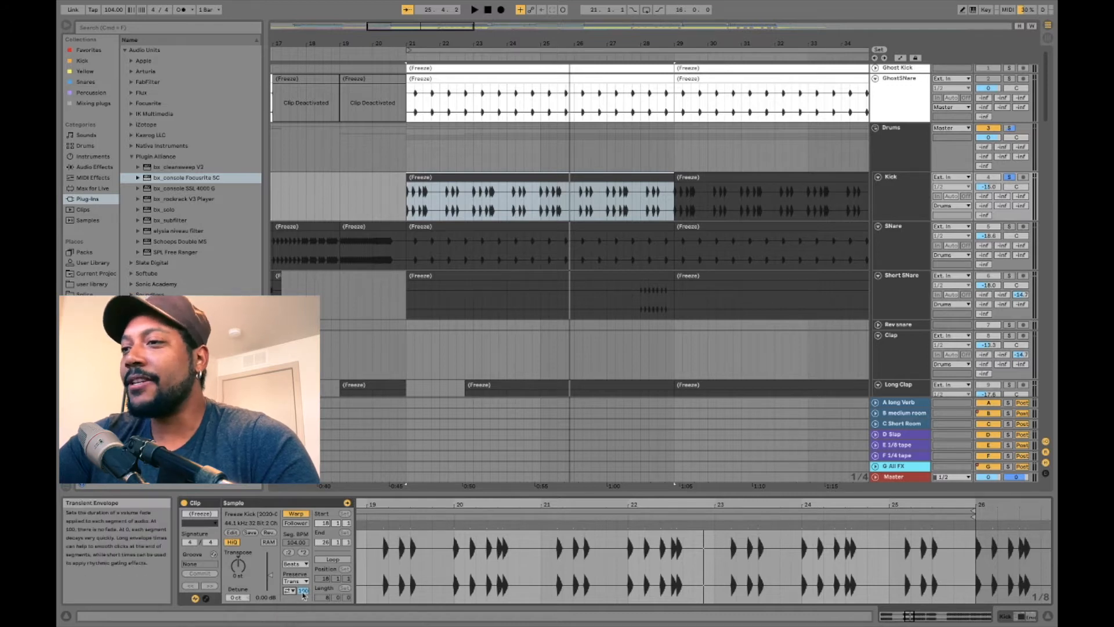
left_click(897, 199)
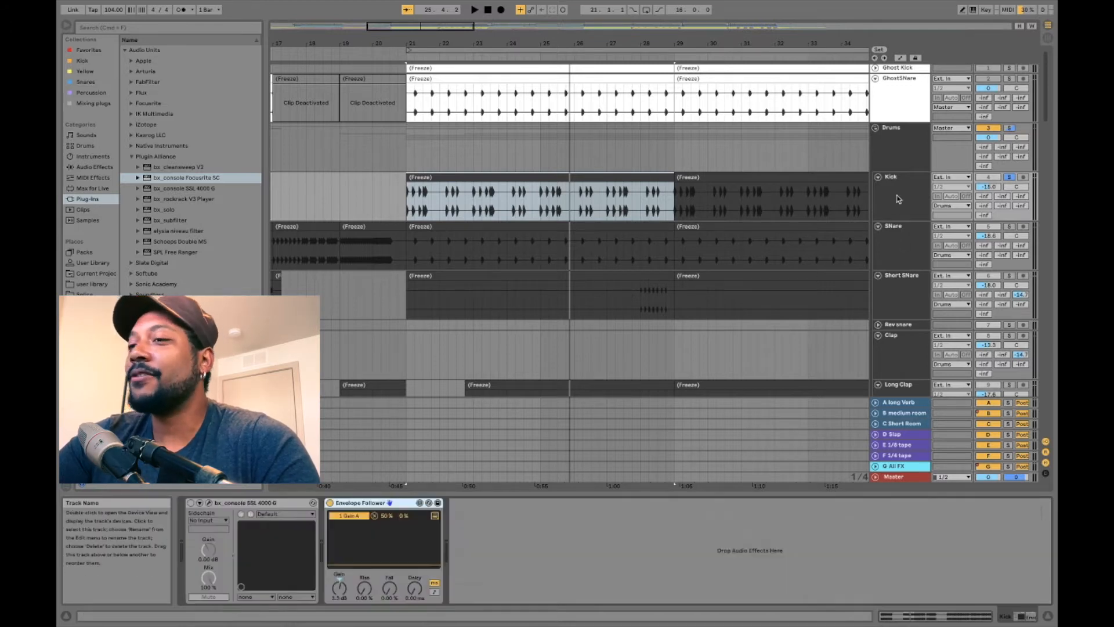
Examine the decay of the individual kick hits at bar 21 in the Kick clip's waveform.
left_click(652, 179)
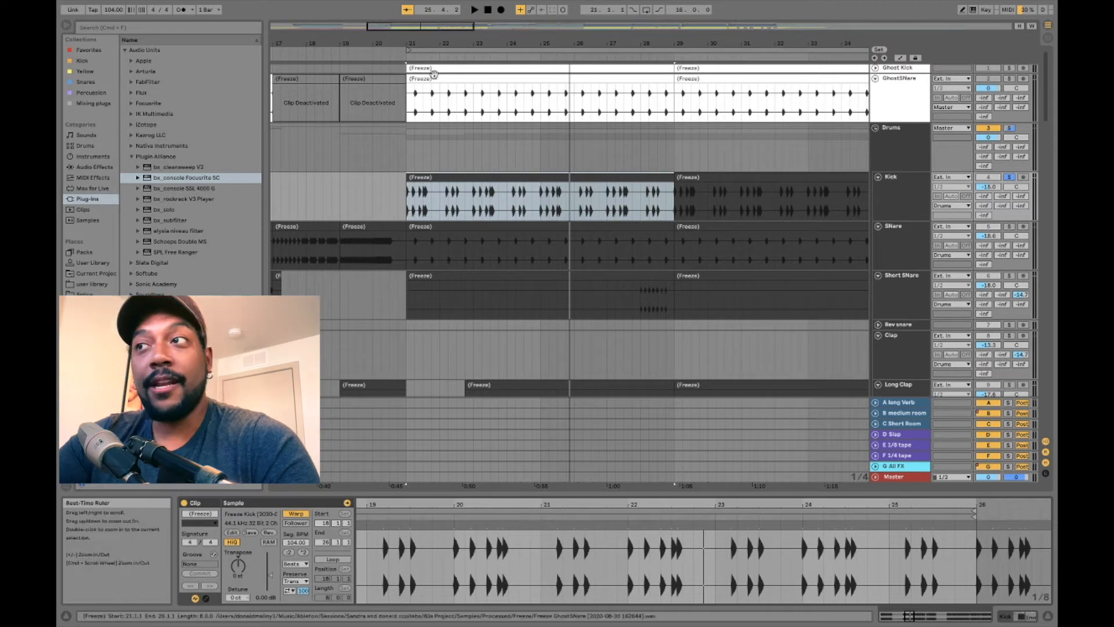
left_click(418, 44)
left_click_drag(417, 44, 571, 174)
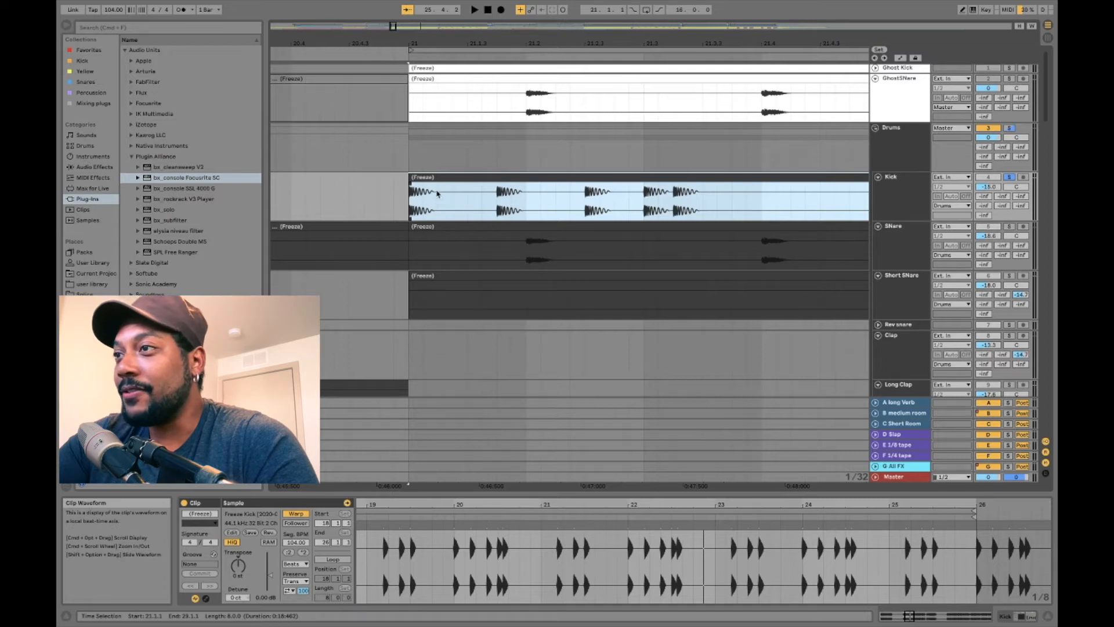
scroll(437, 194, "up", 4)
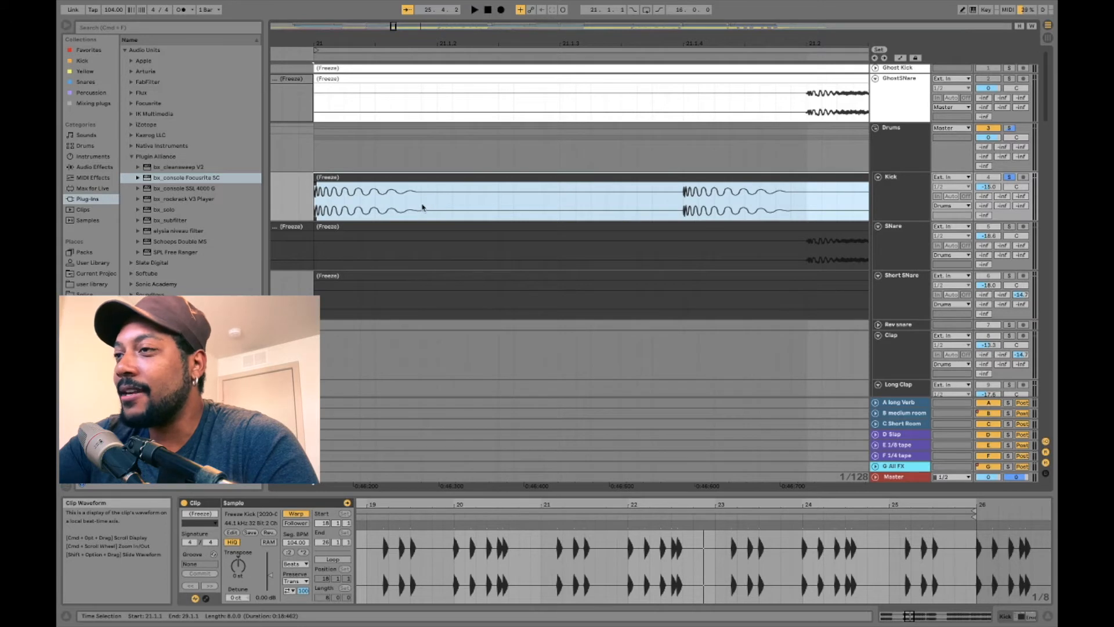
scroll(422, 211, "down", 3)
scroll(422, 214, "down", 2)
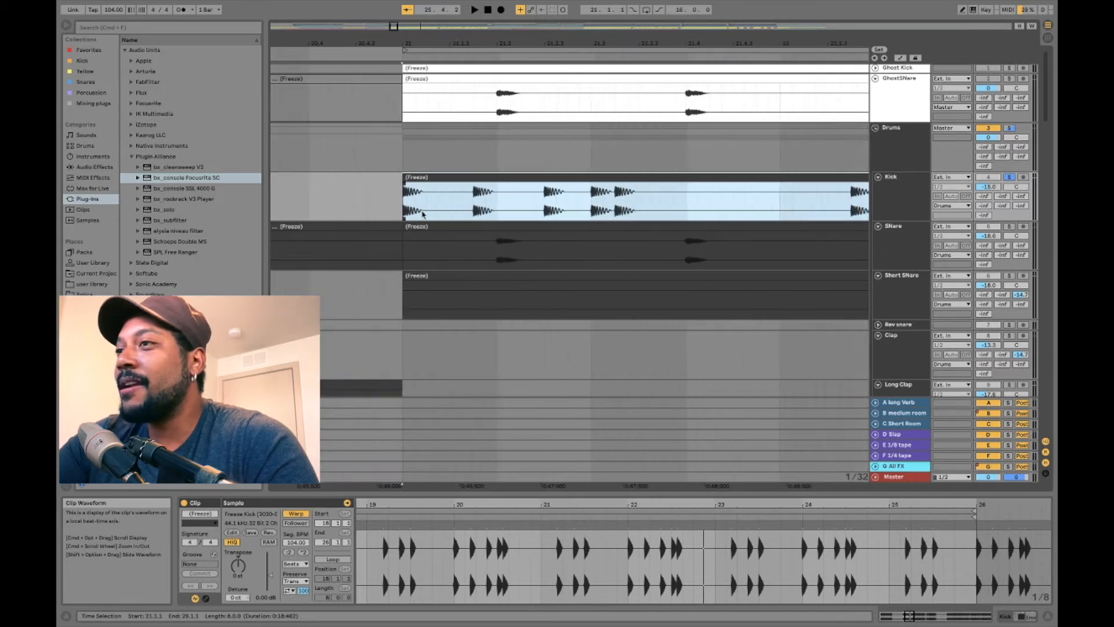
Show the Kick track's devices and open the bx_console SSL 4000 G plugin window.
left_click(912, 211)
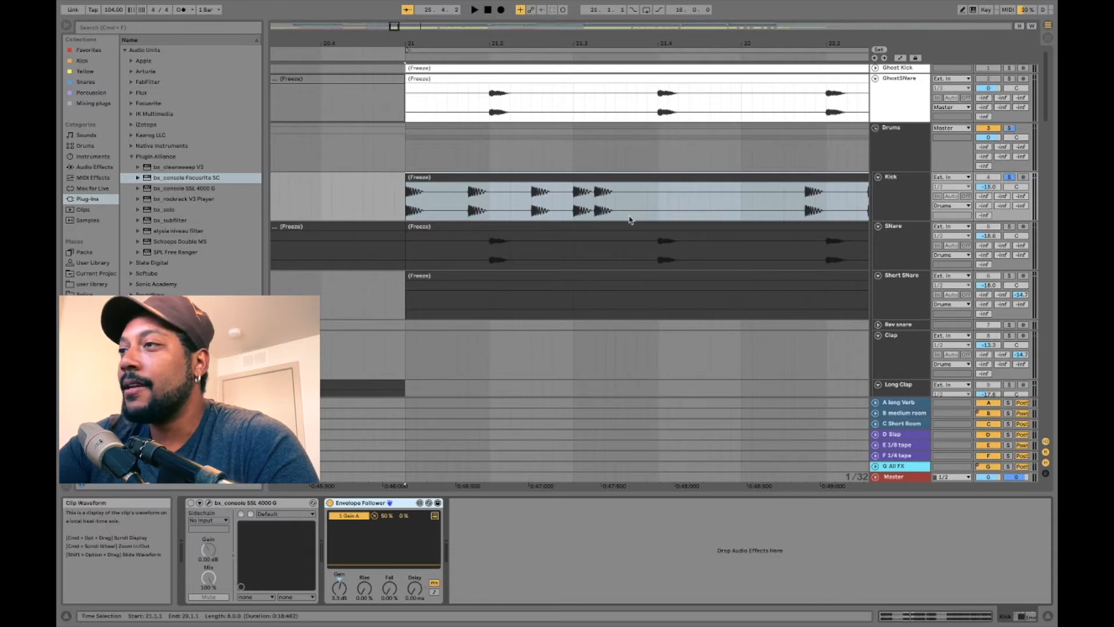
left_click(581, 175)
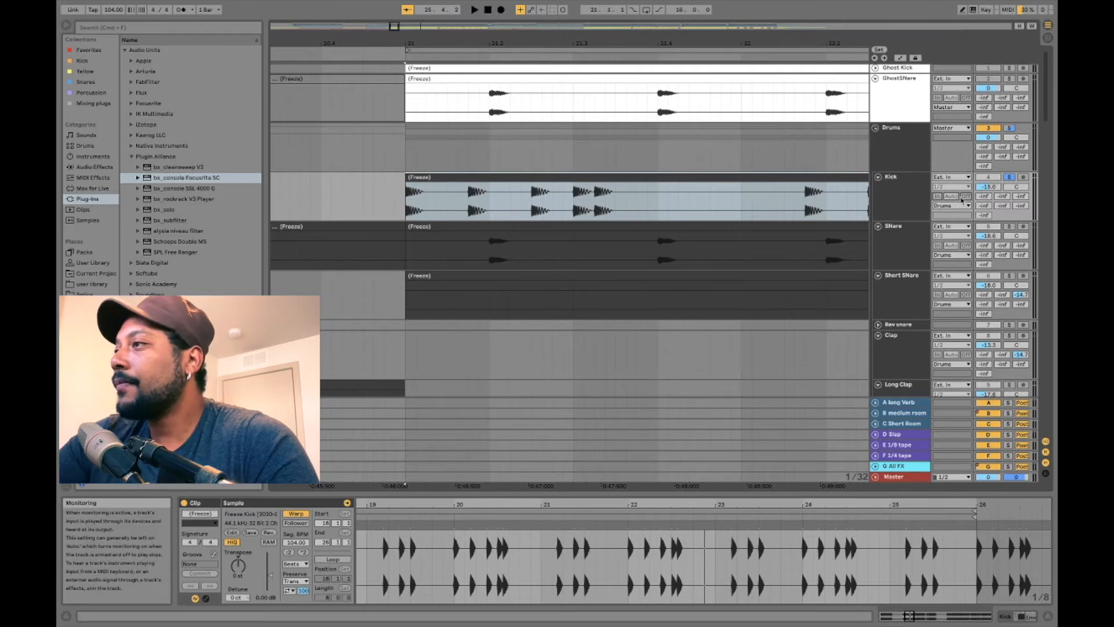
left_click(910, 191)
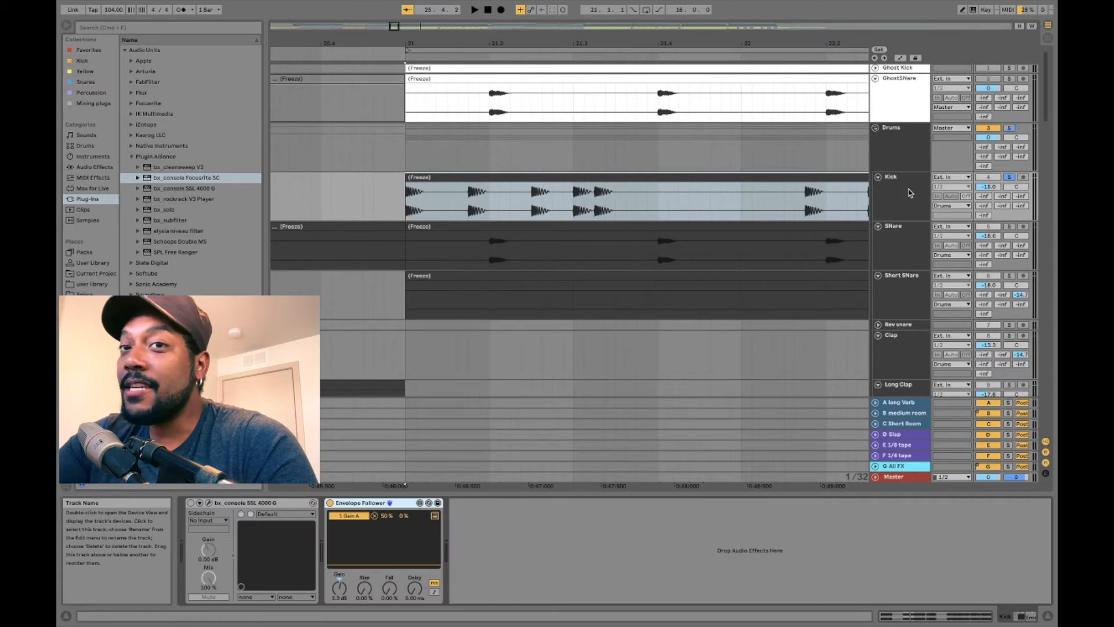
left_click(209, 504)
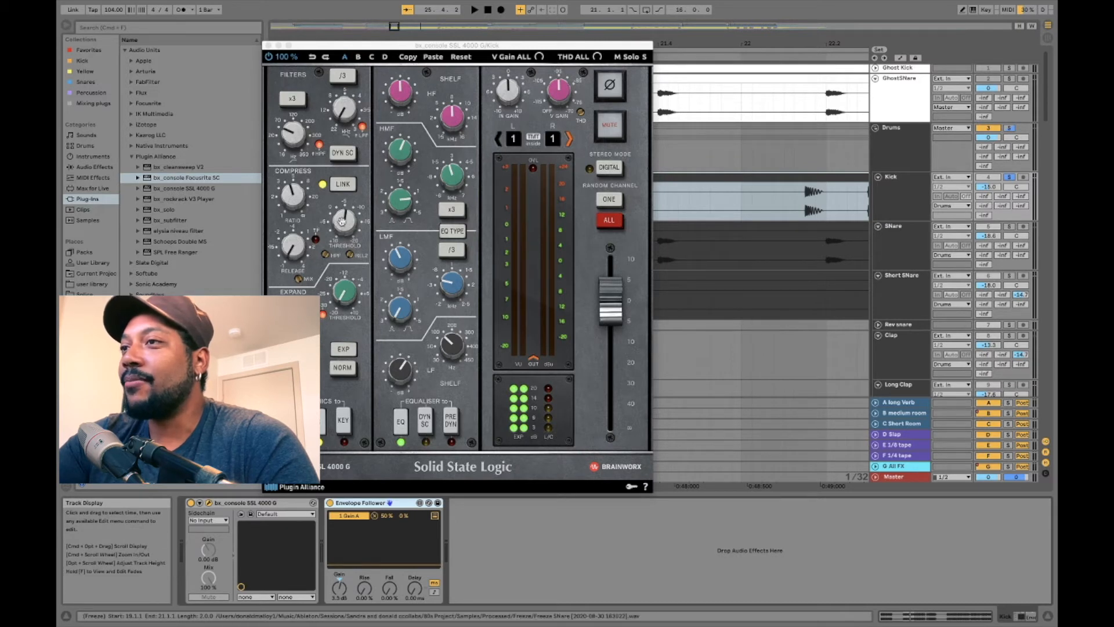
Bypass the channel strip's equaliser and play the kick to check the compressor and expander meters.
left_click(405, 428)
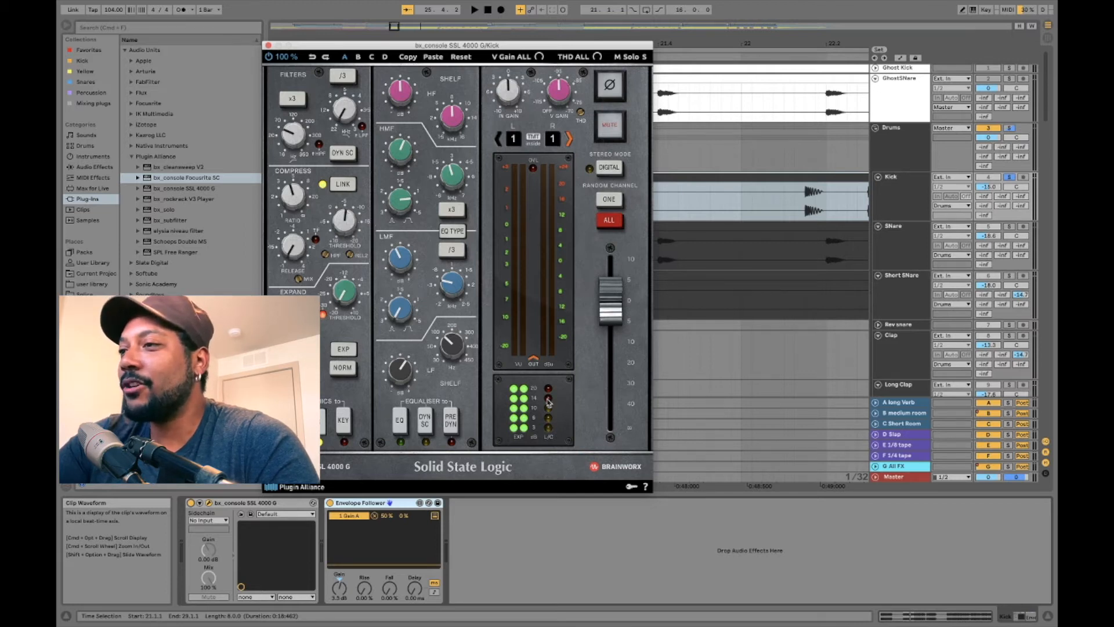
key("space")
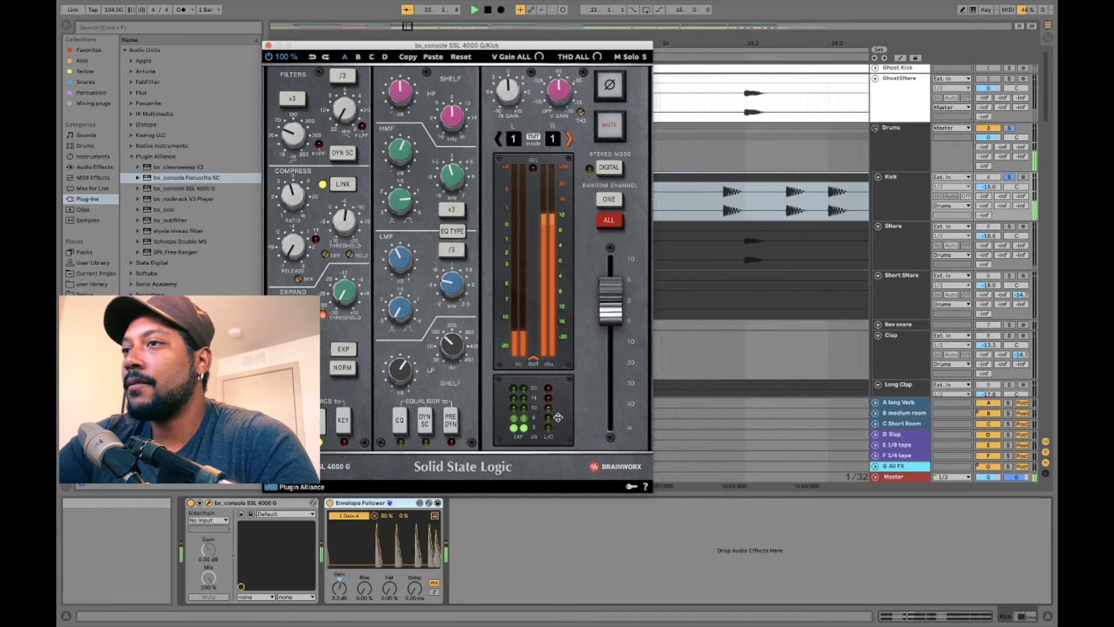
key("space")
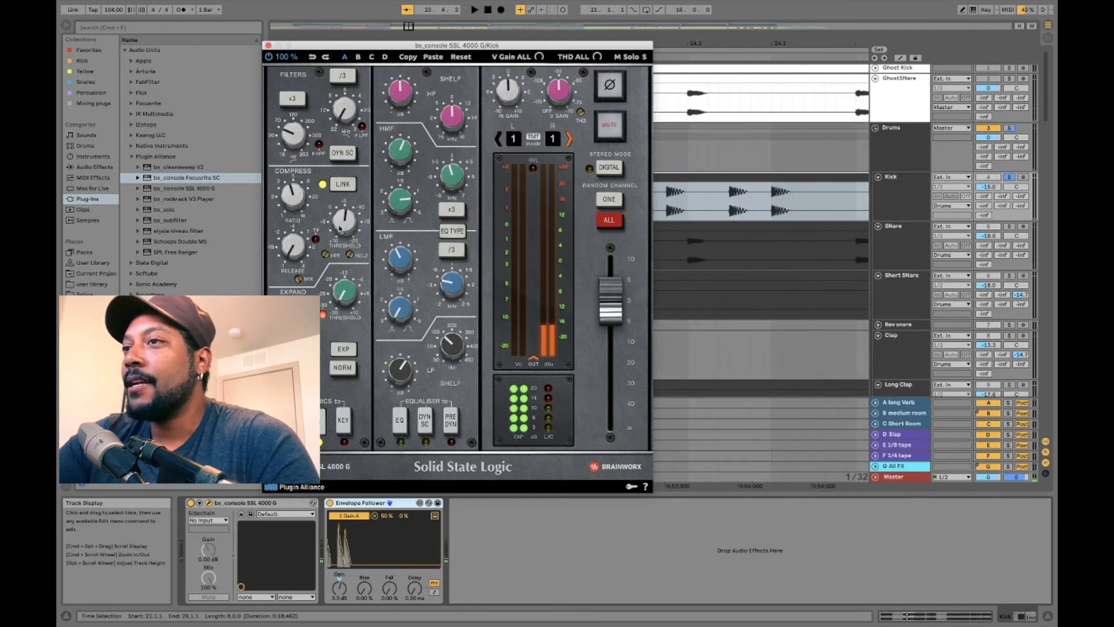
Play the kick while trying different compressor release times, settling on a release of 0.10 s.
mouse_move(295, 195)
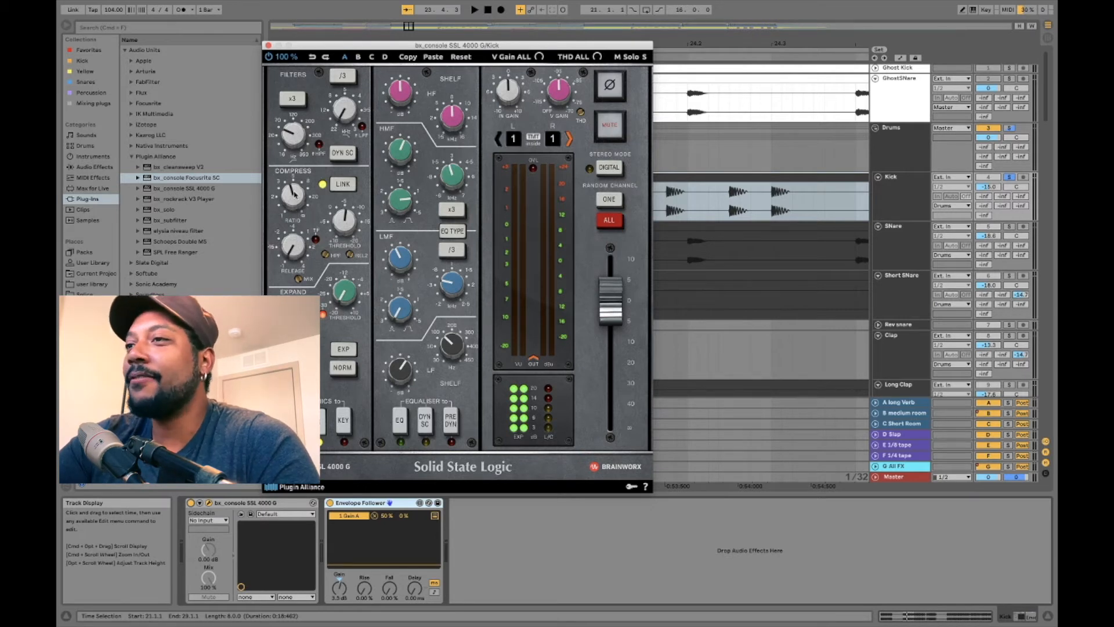
mouse_move(297, 248)
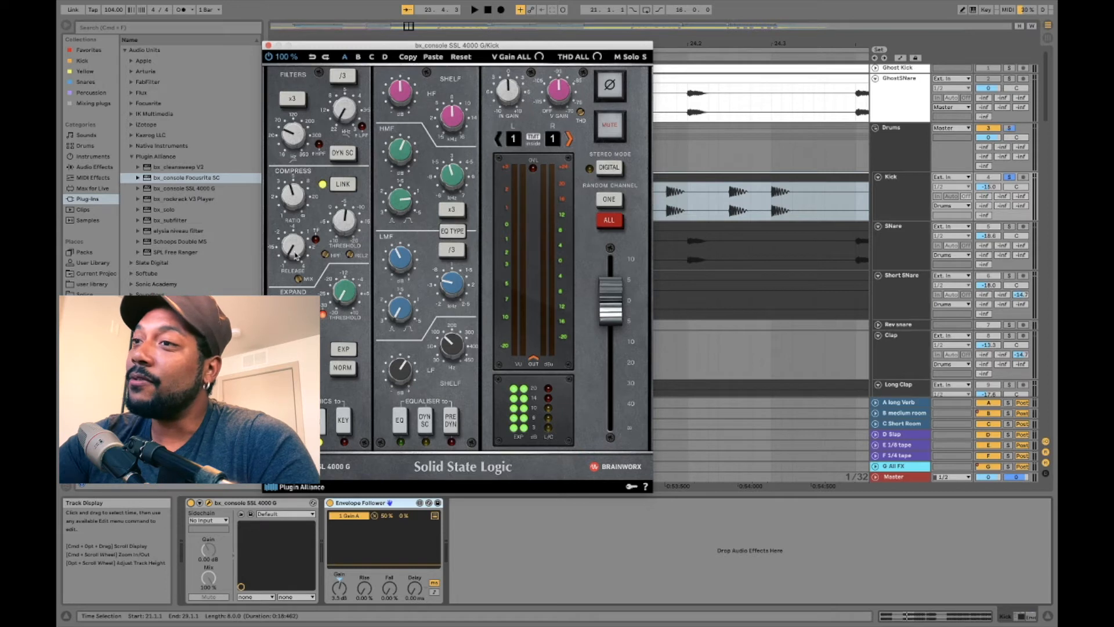
mouse_move(294, 244)
left_mouse_down()
mouse_move(290, 219)
mouse_move(293, 247)
left_mouse_up()
key("space")
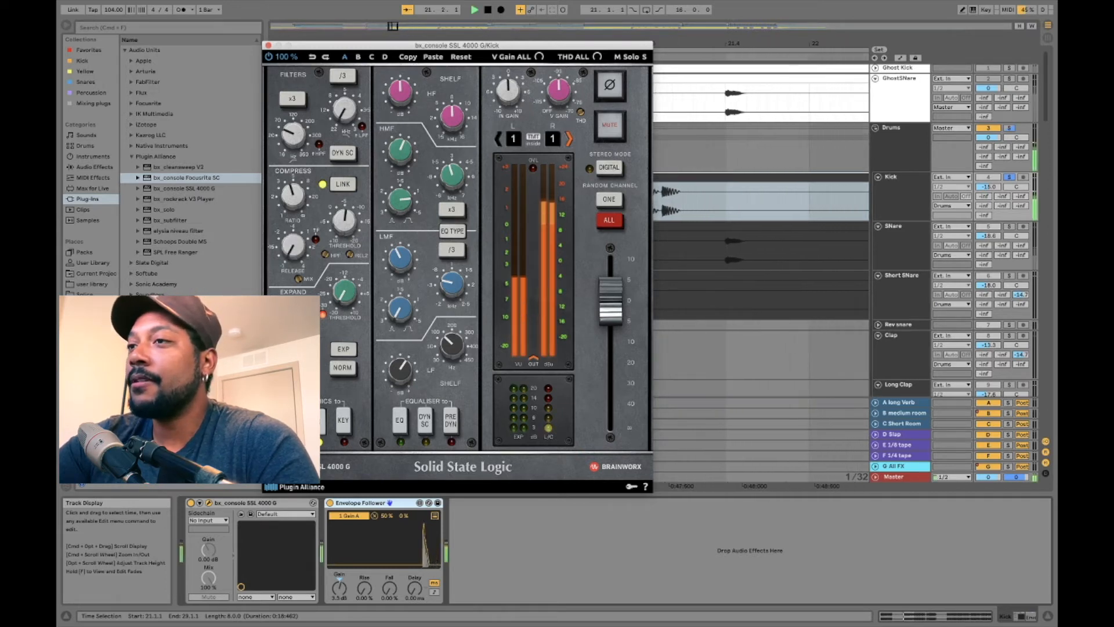
left_click_drag(292, 247, 279, 301)
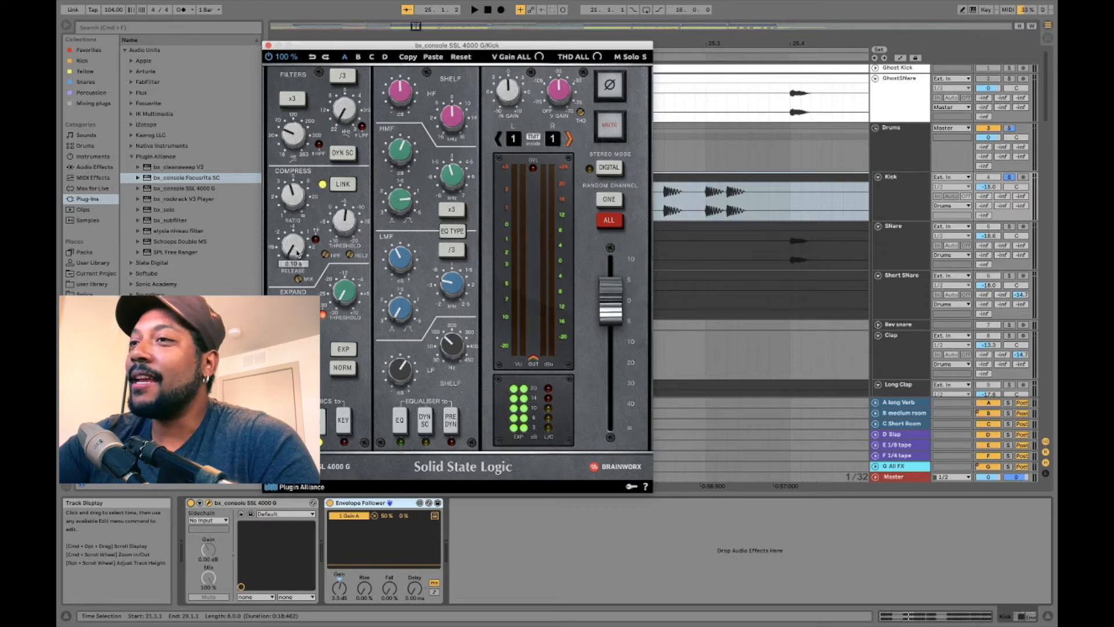
left_click_drag(297, 251, 294, 245)
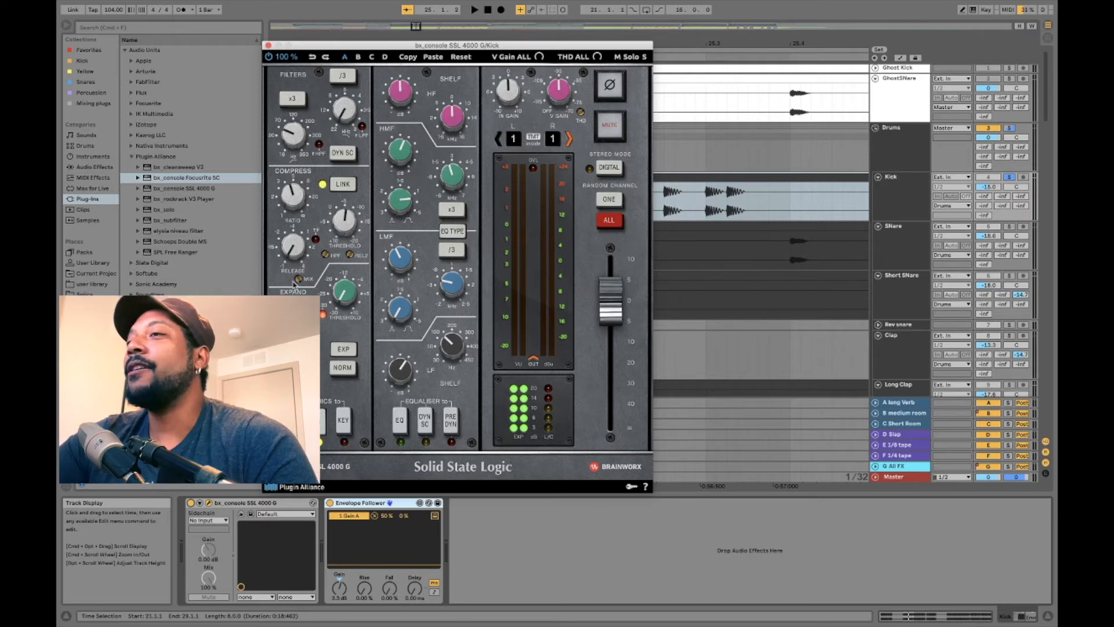
Switch the equaliser back on, undo the last plugin change and examine the low-frequency band's frequency and gain.
left_click(401, 423)
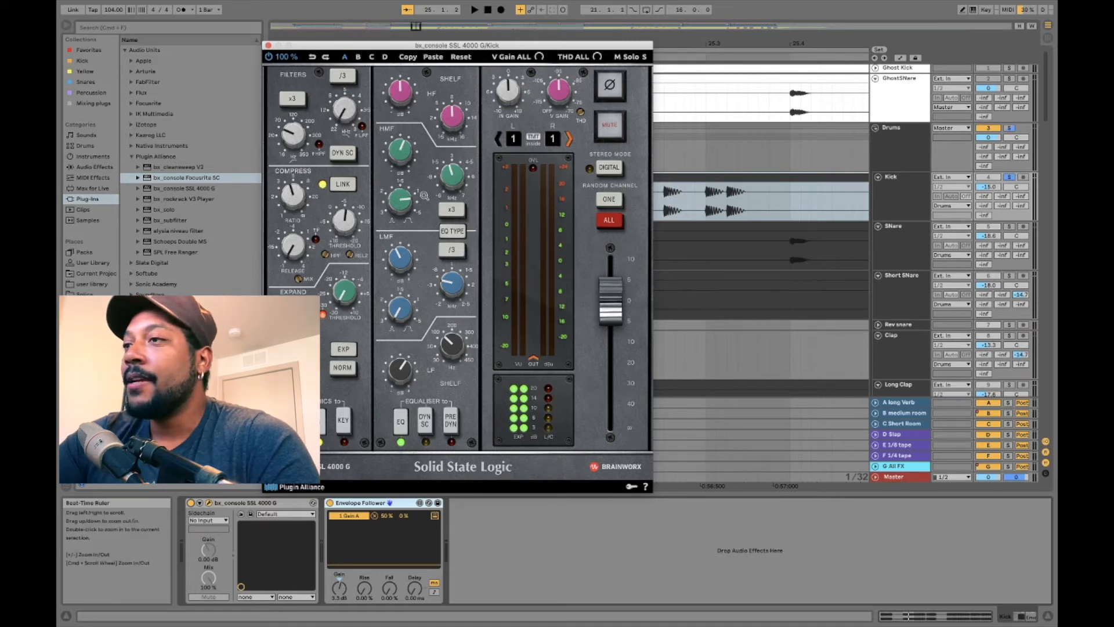
mouse_move(450, 347)
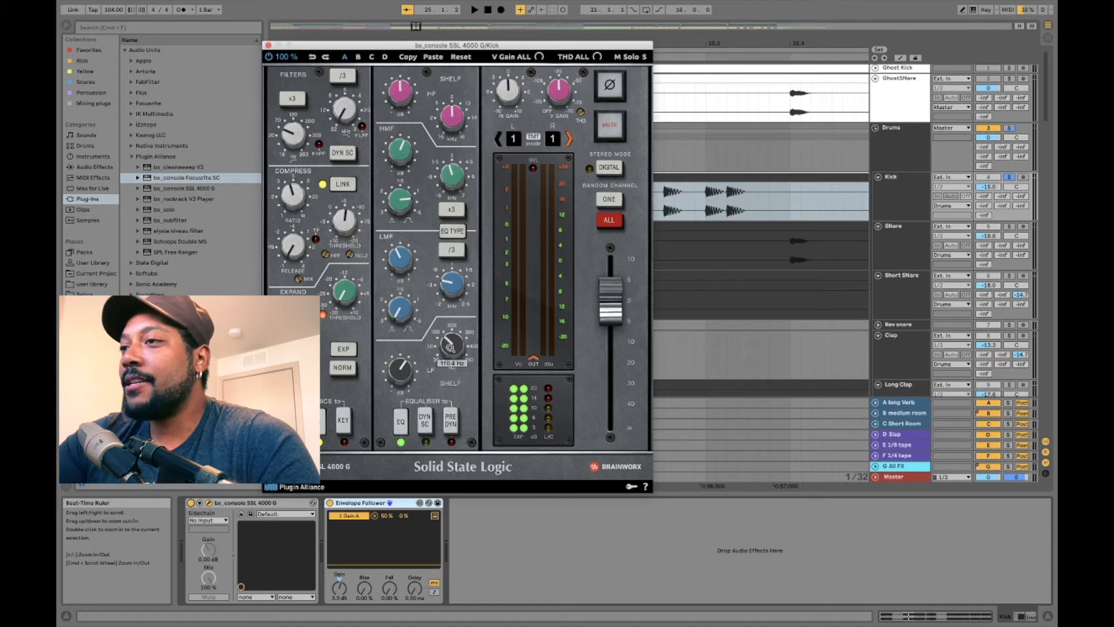
scroll(450, 347, "down", 2)
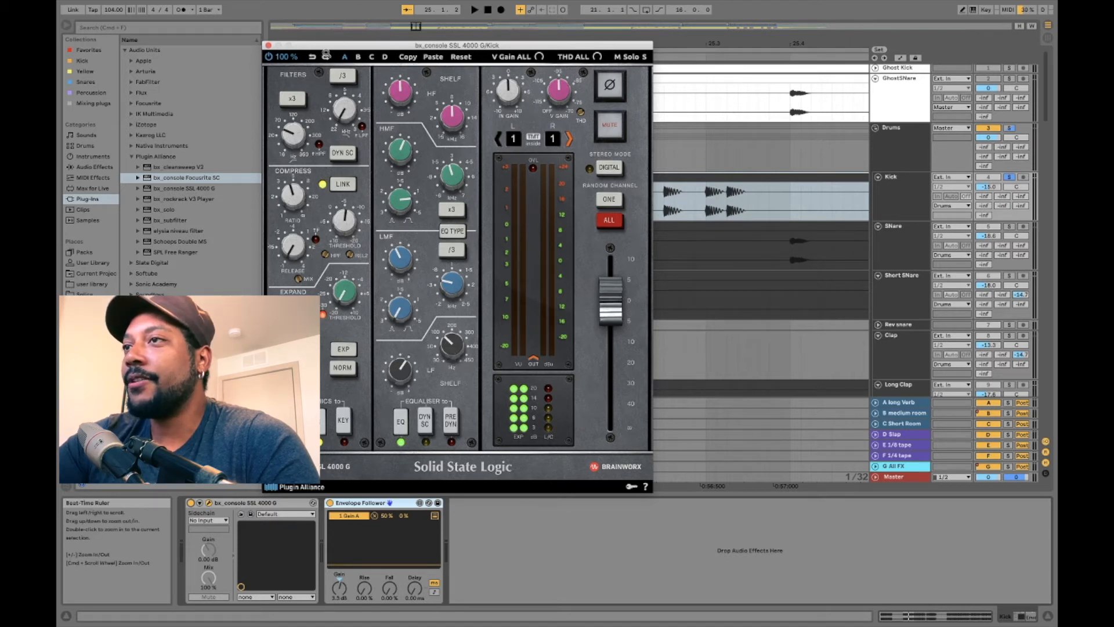
left_click(311, 58)
mouse_move(452, 351)
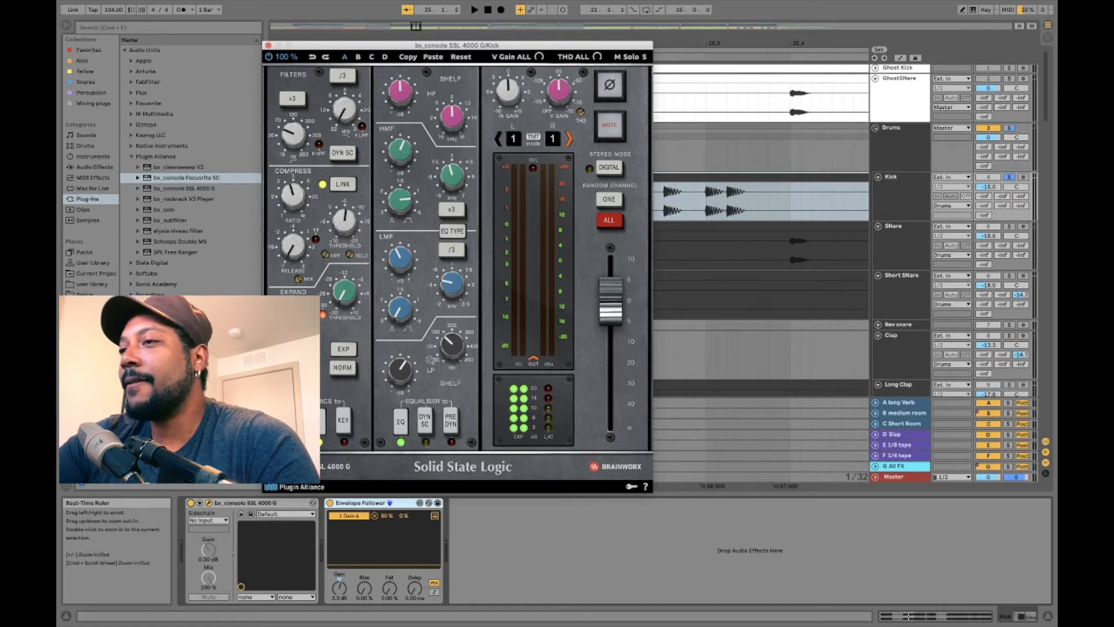
mouse_move(409, 372)
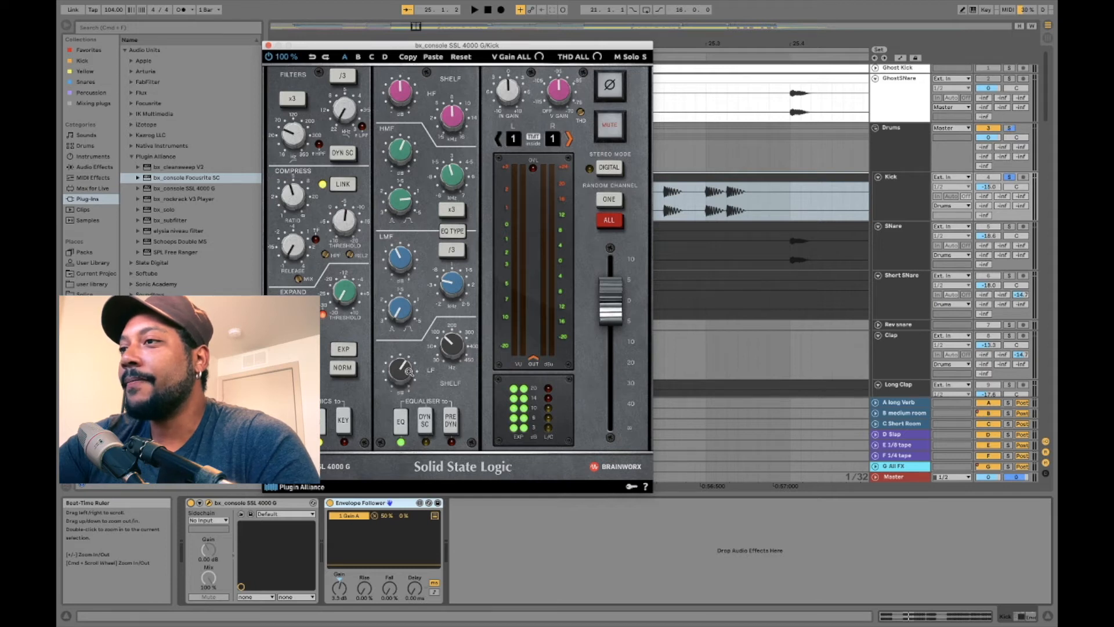
Check the channel strip's high-mid band, and play the kick with the equaliser off and on to compare.
mouse_move(448, 287)
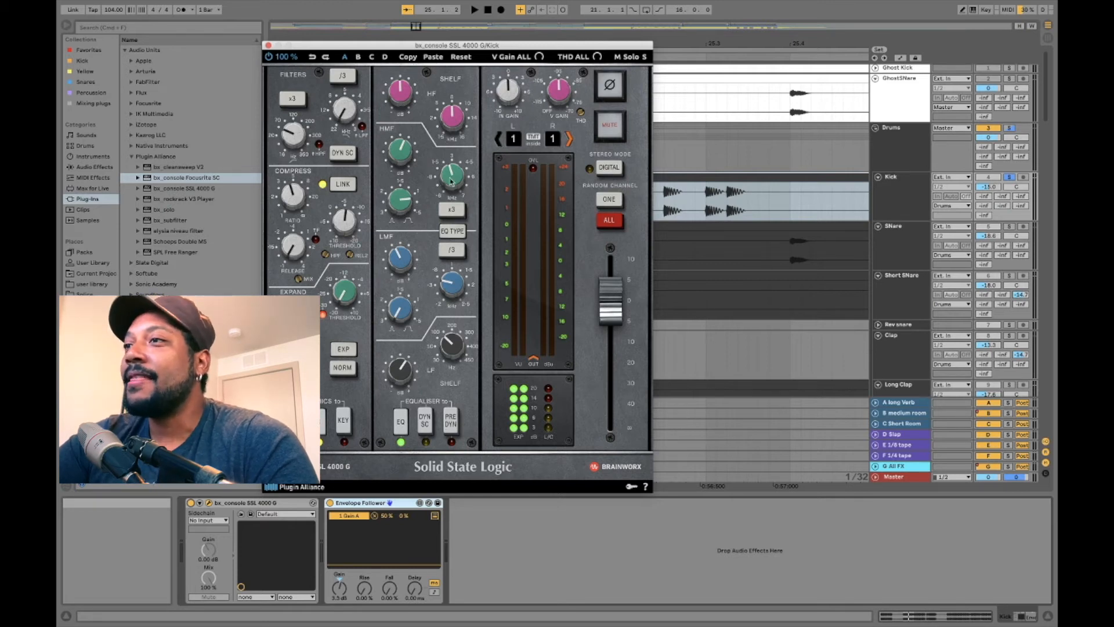
mouse_move(451, 181)
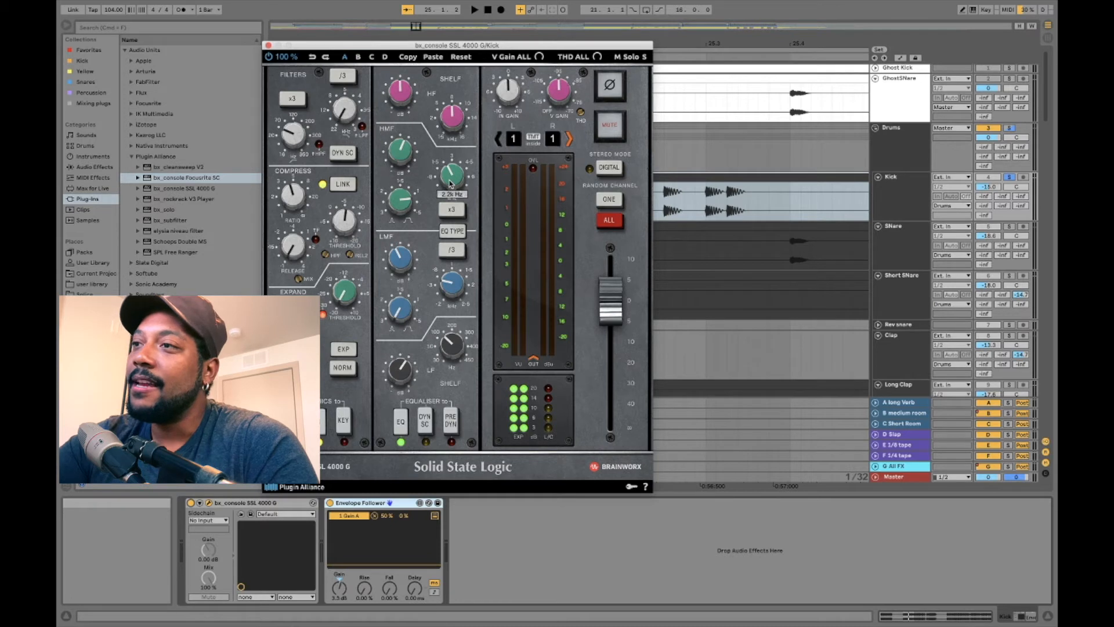
mouse_move(409, 160)
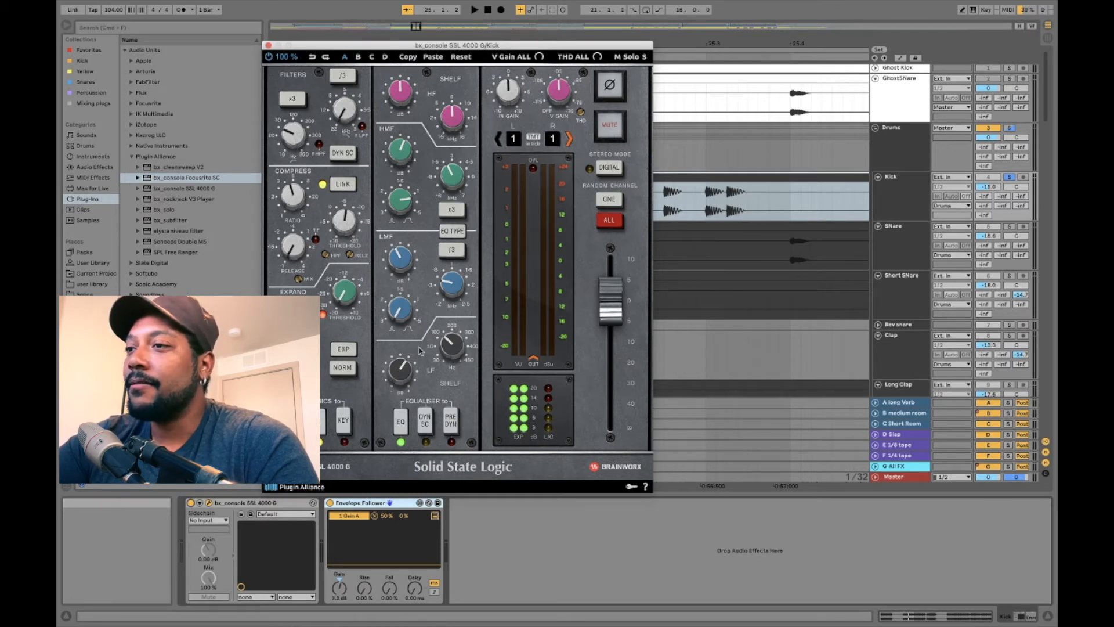
left_click(403, 425)
key("space")
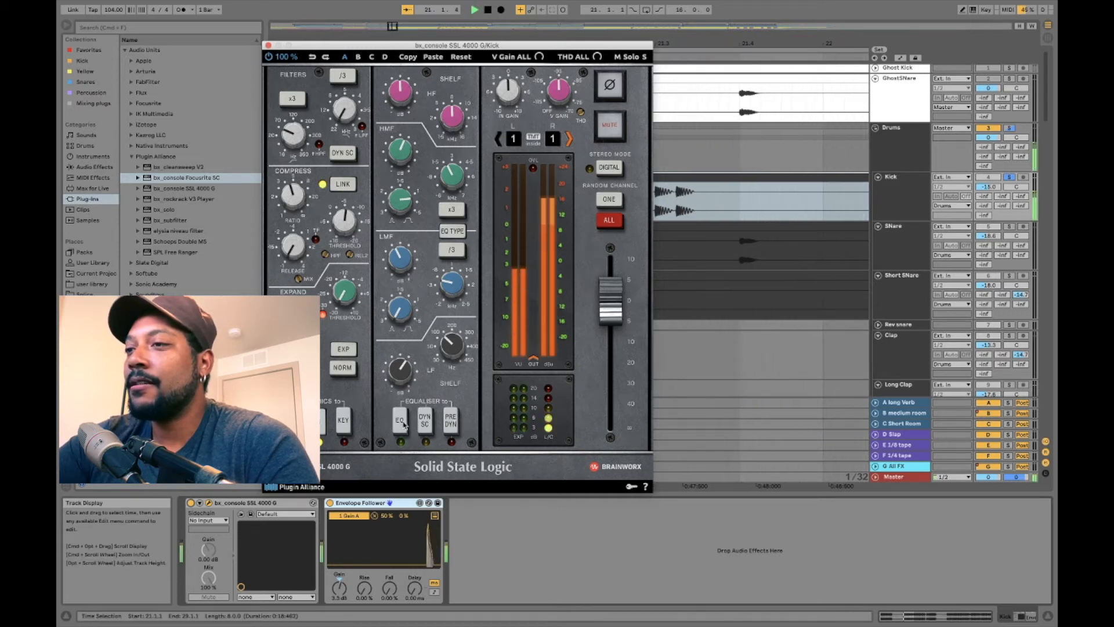
left_click(403, 424)
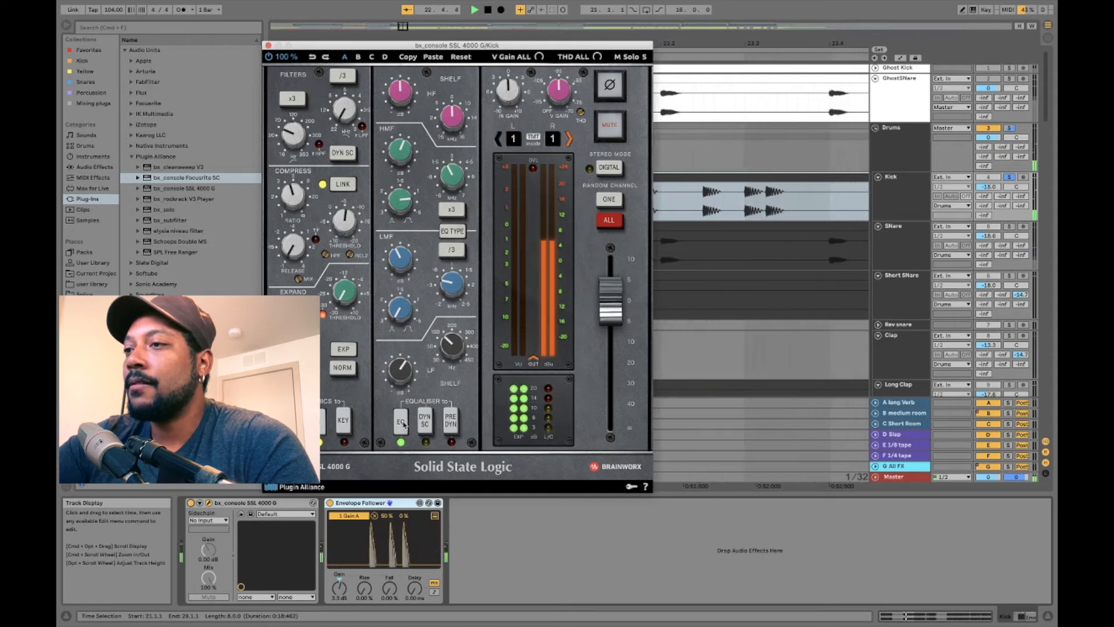
left_click(404, 424)
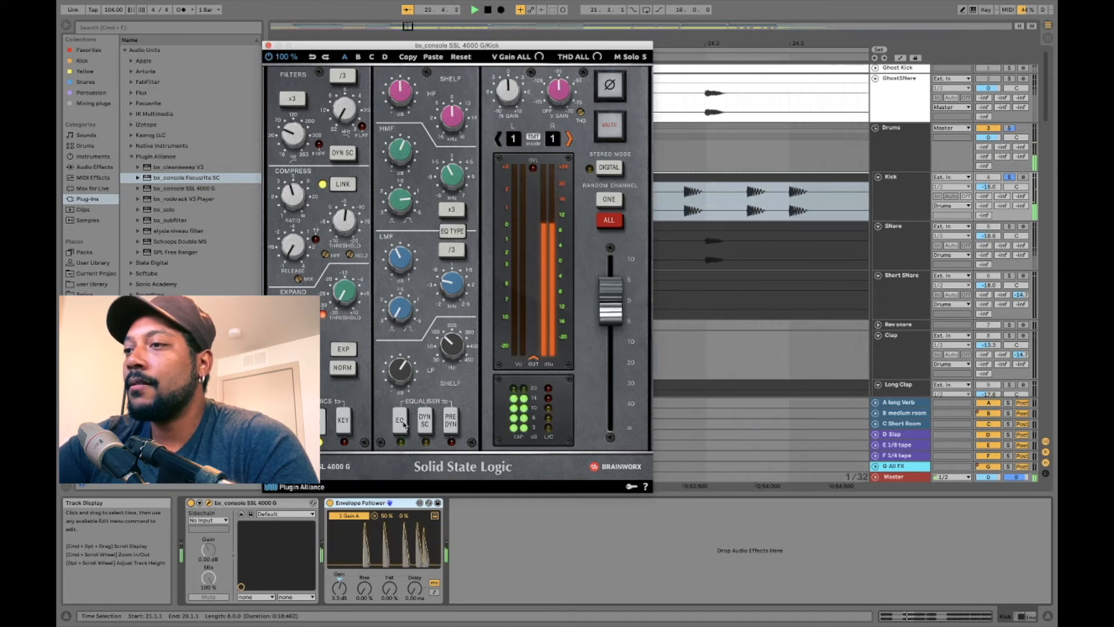
left_click(400, 421)
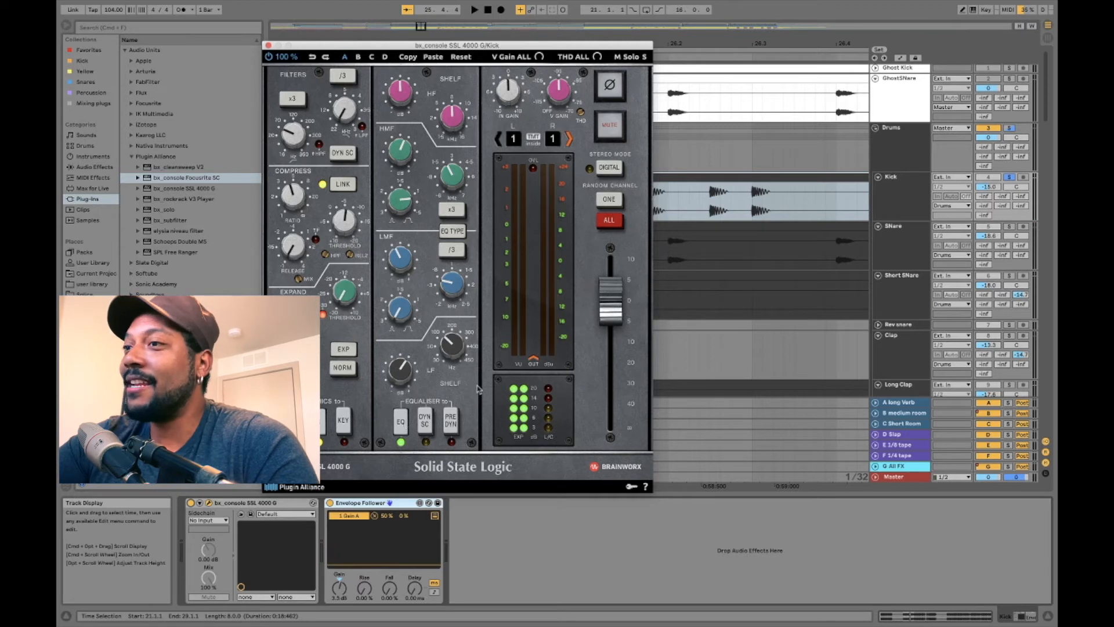
Close the channel strip window, deactivate that plugin and insert a Glue Compressor before the Envelope Follower on the Kick track.
left_click(269, 45)
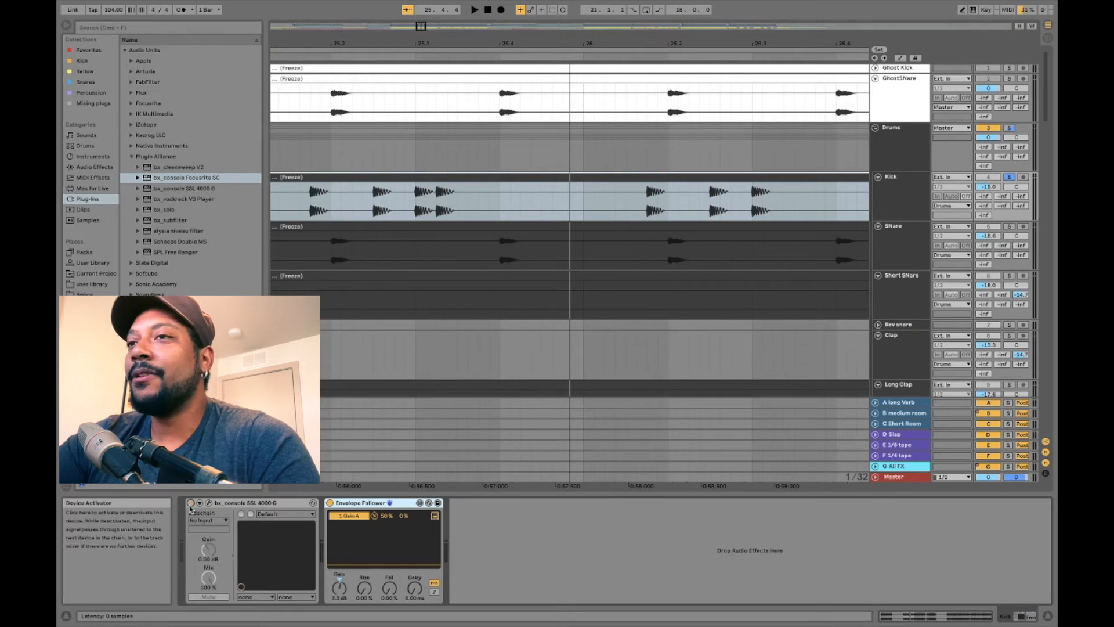
left_click(96, 167)
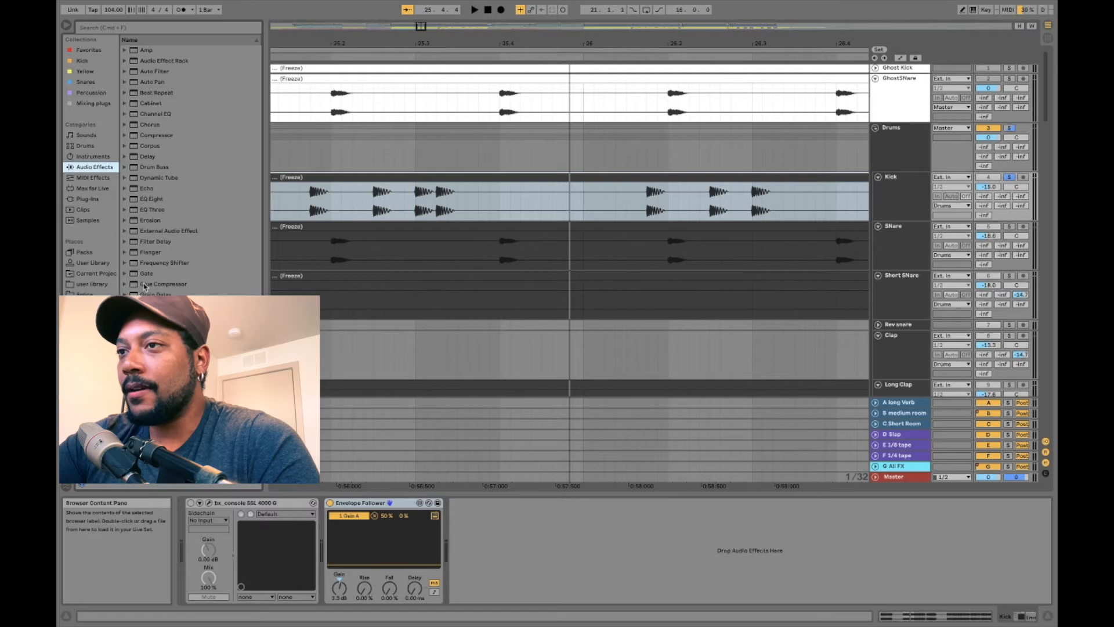
left_click_drag(359, 503, 323, 527)
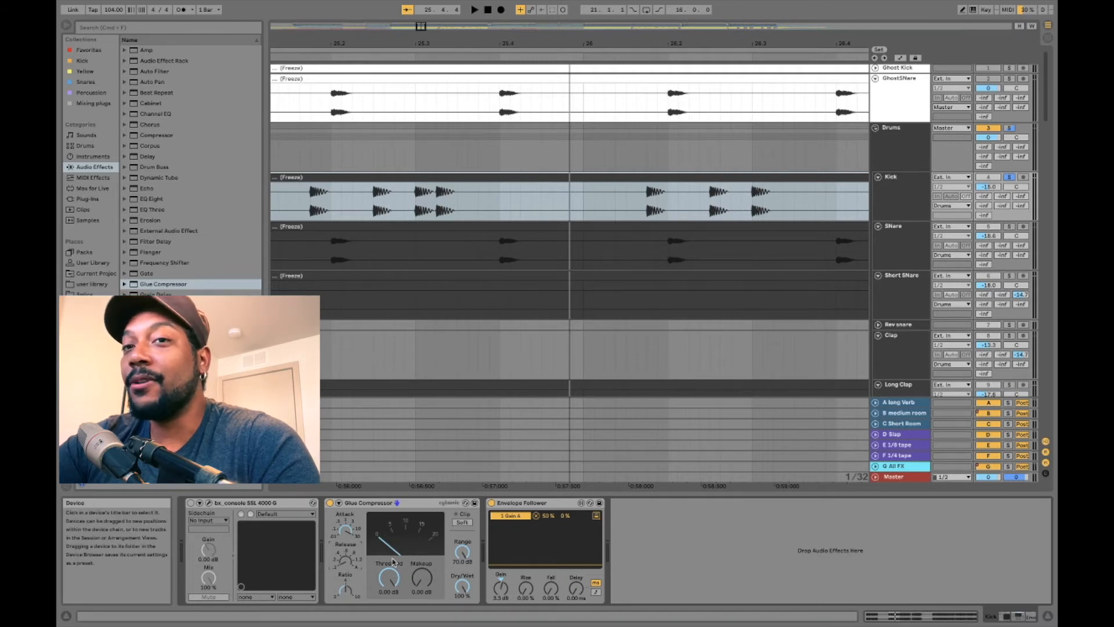
Play the kick and set the Glue Compressor's threshold to -20.0 dB and its makeup gain to 3.97 dB.
key("space")
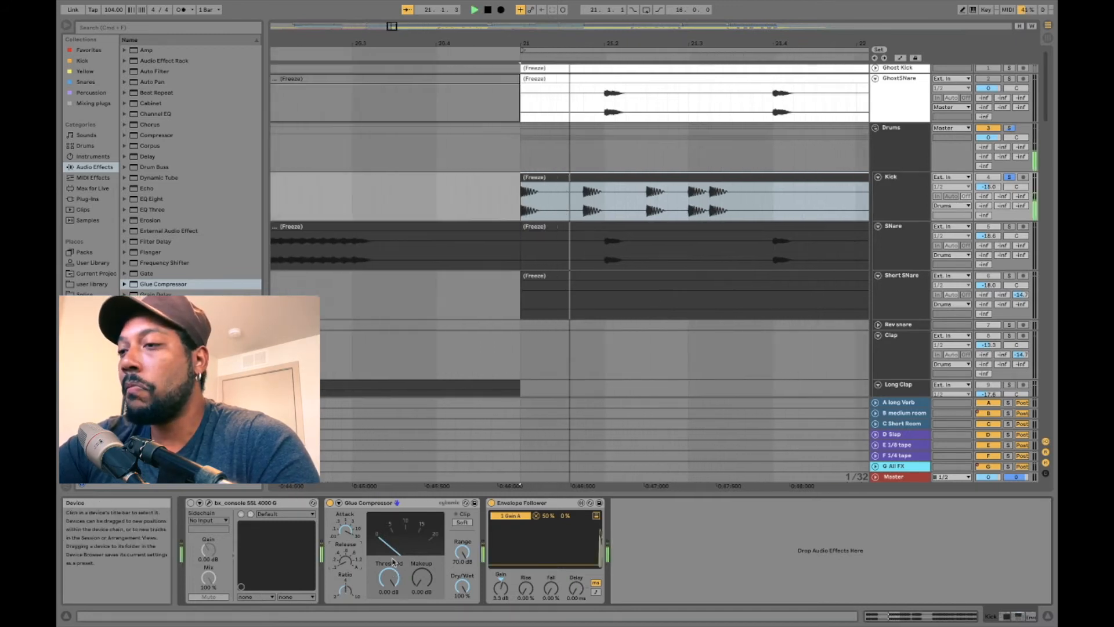
left_click_drag(389, 578, 388, 625)
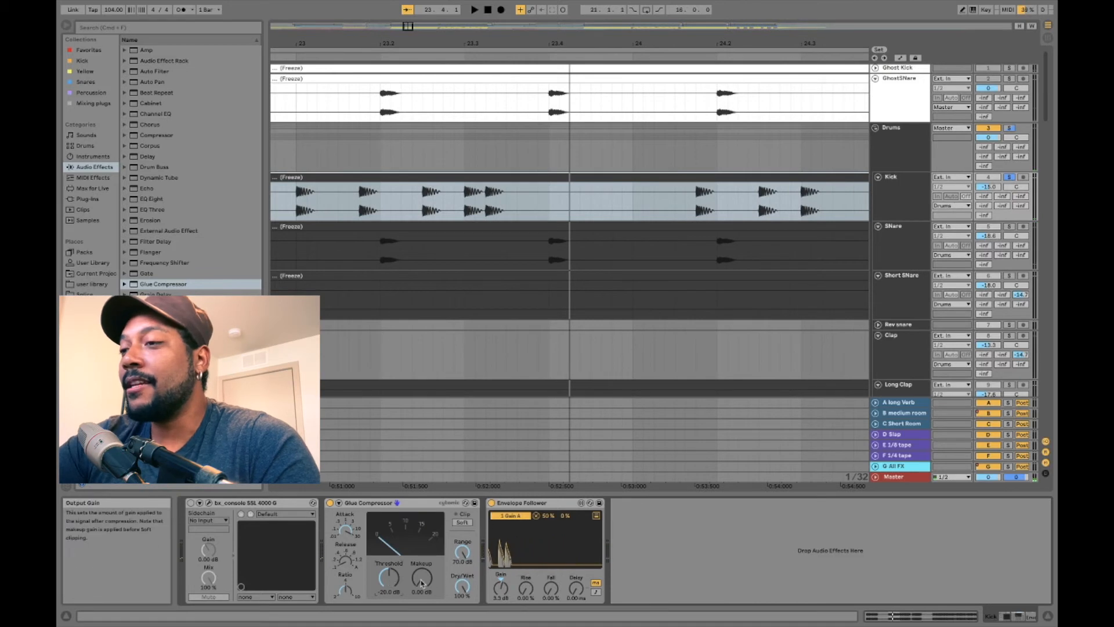
key("space")
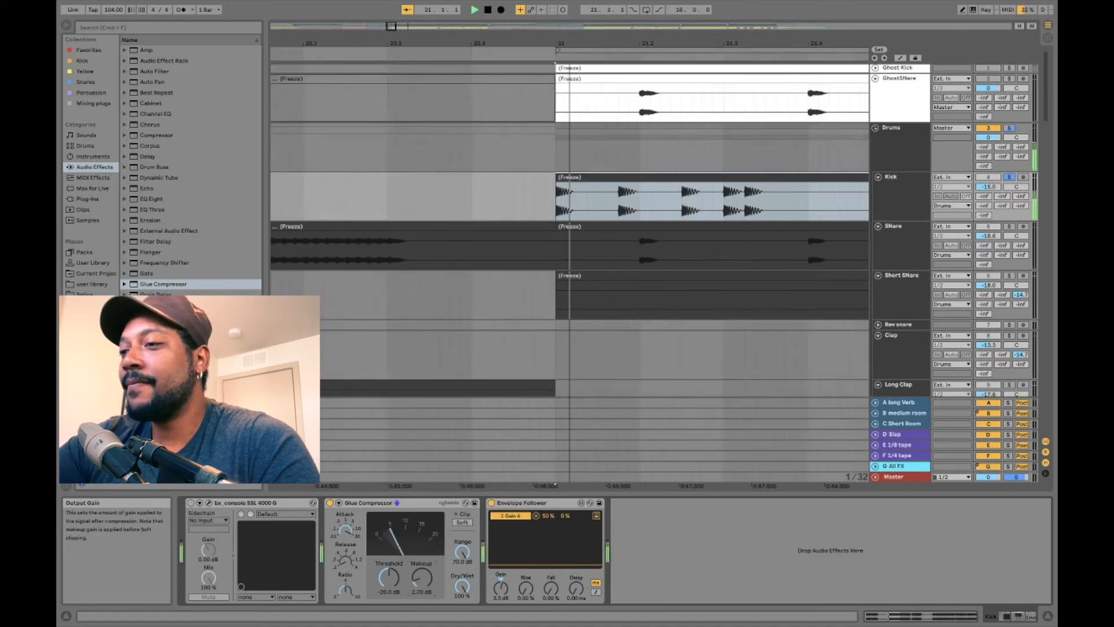
left_click_drag(422, 578, 422, 570)
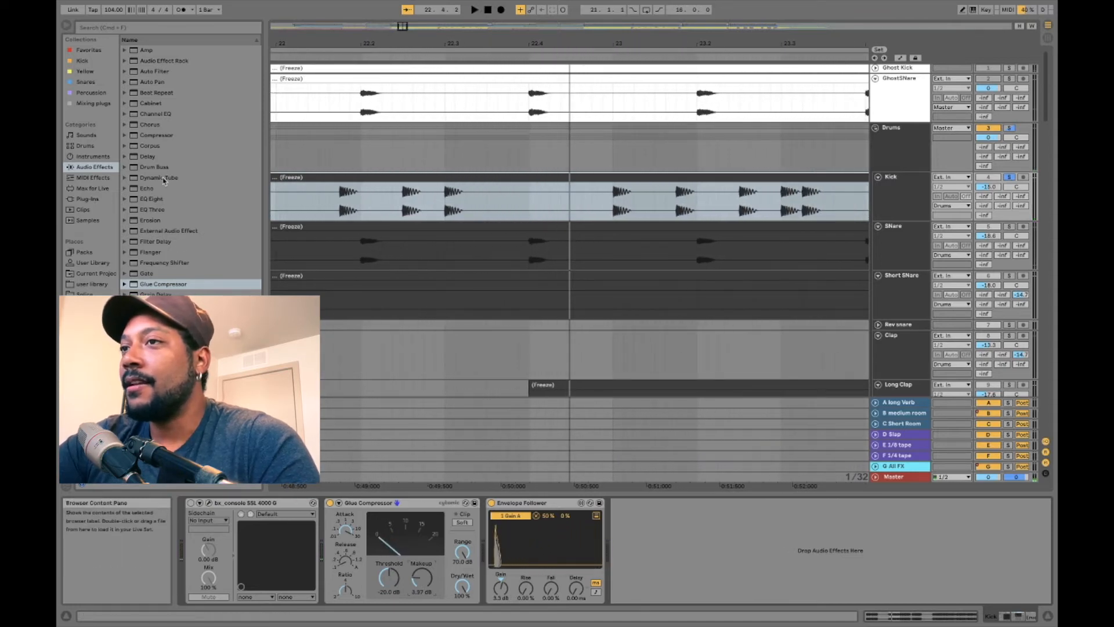
Insert an EQ Eight after the Glue Compressor with a low cut, and boost band 3 by about 2.6 dB at 104 Hz.
left_click_drag(136, 202, 474, 553)
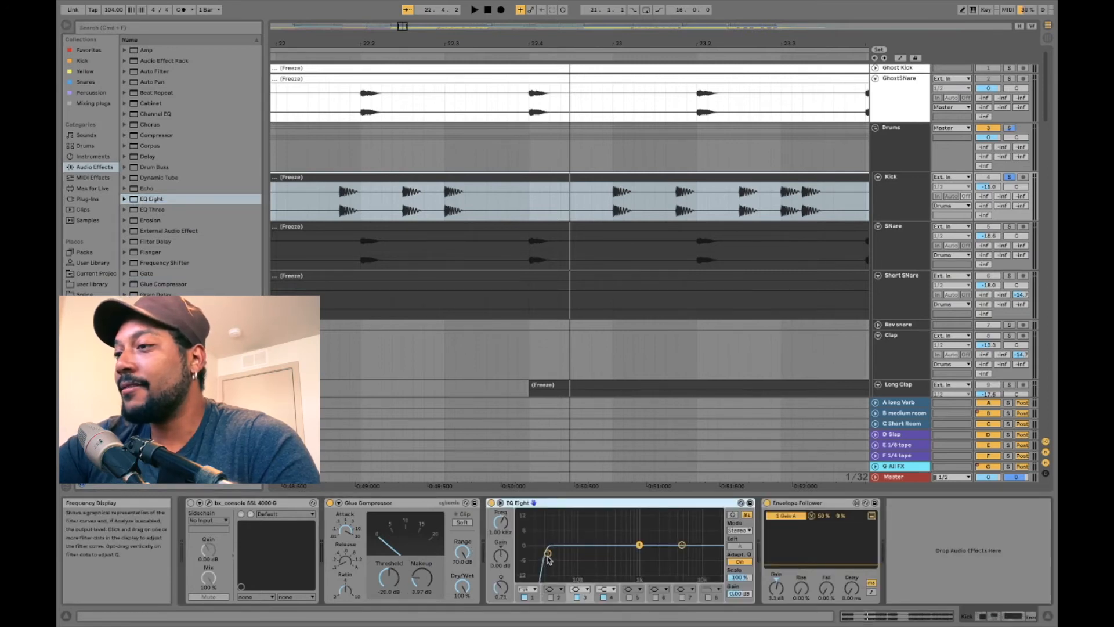
key("space")
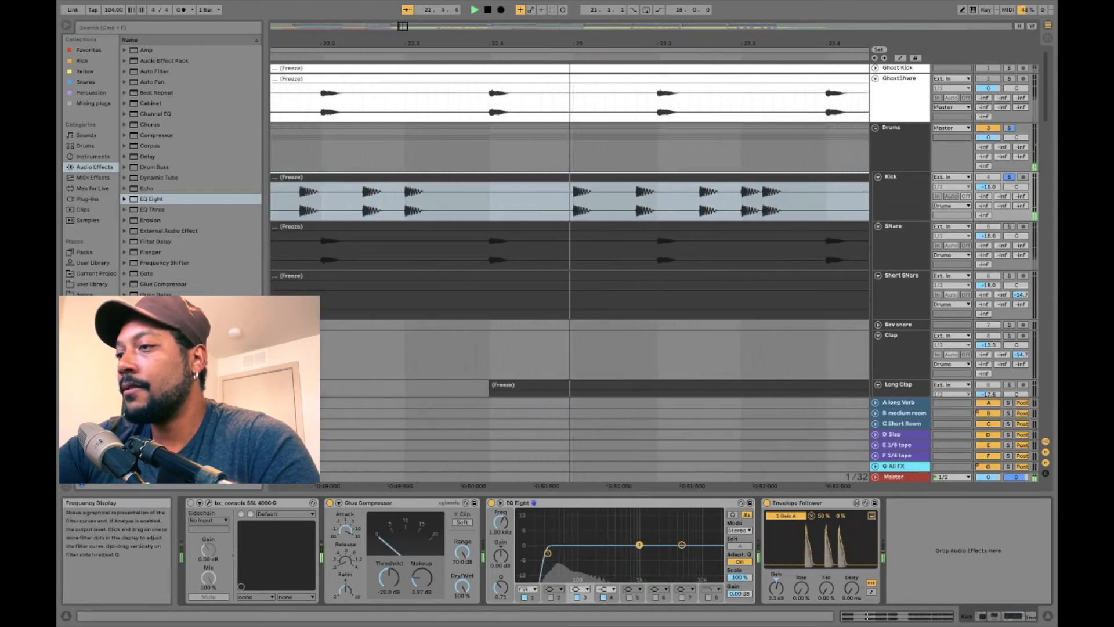
left_click_drag(637, 543, 580, 539)
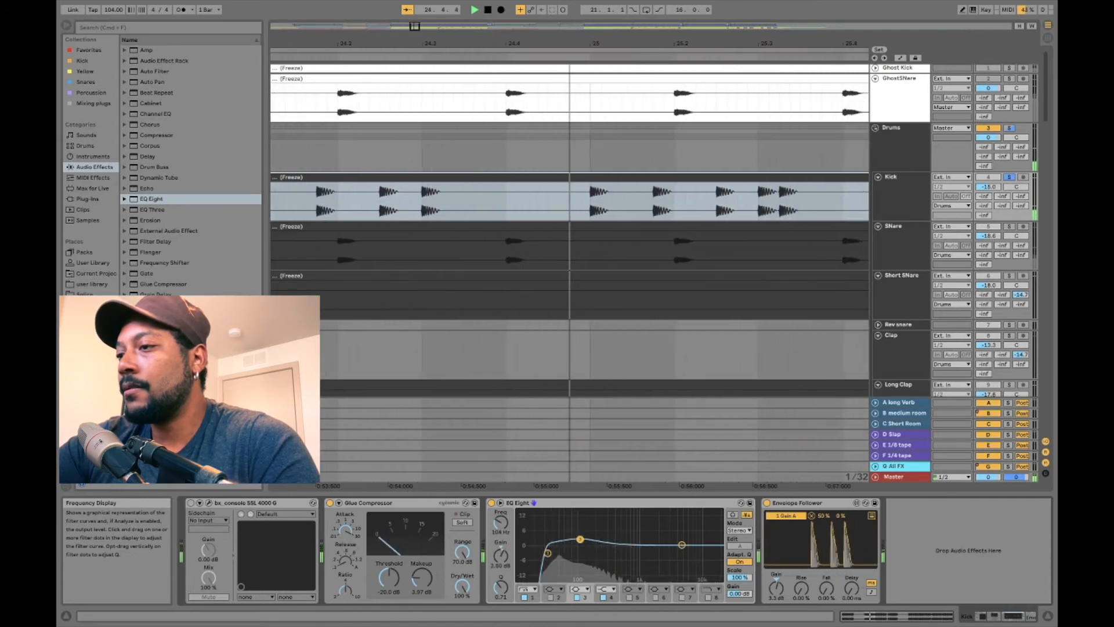
Try EQ Eight's band 3 as a low shelf, raise its gain to about 3.6 dB and return it to a bell shape.
left_click(584, 590)
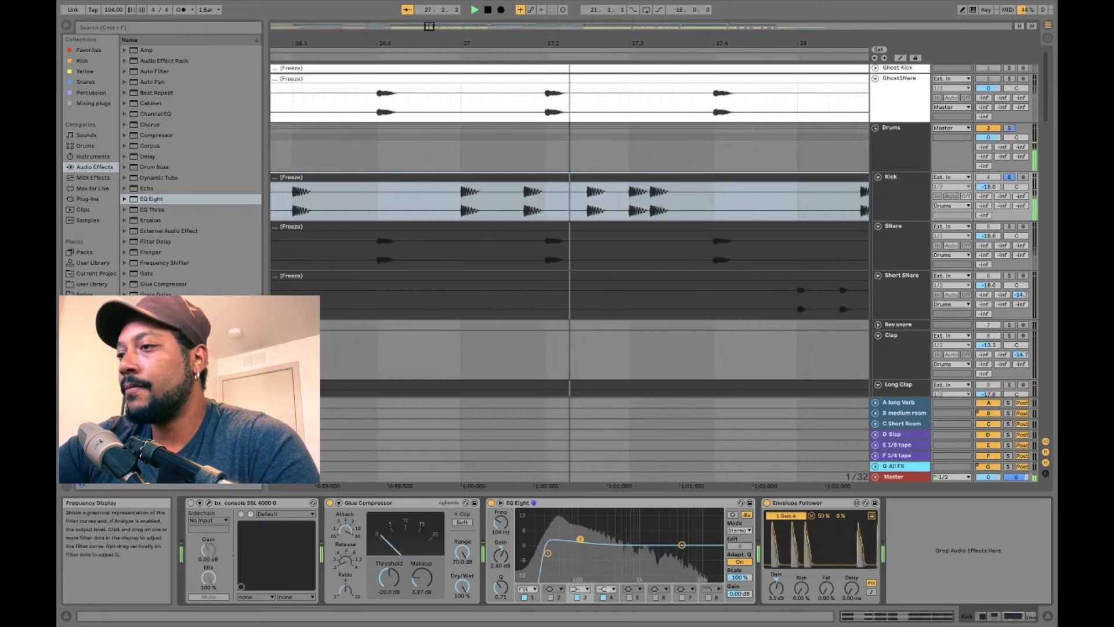
left_click_drag(580, 539, 580, 537)
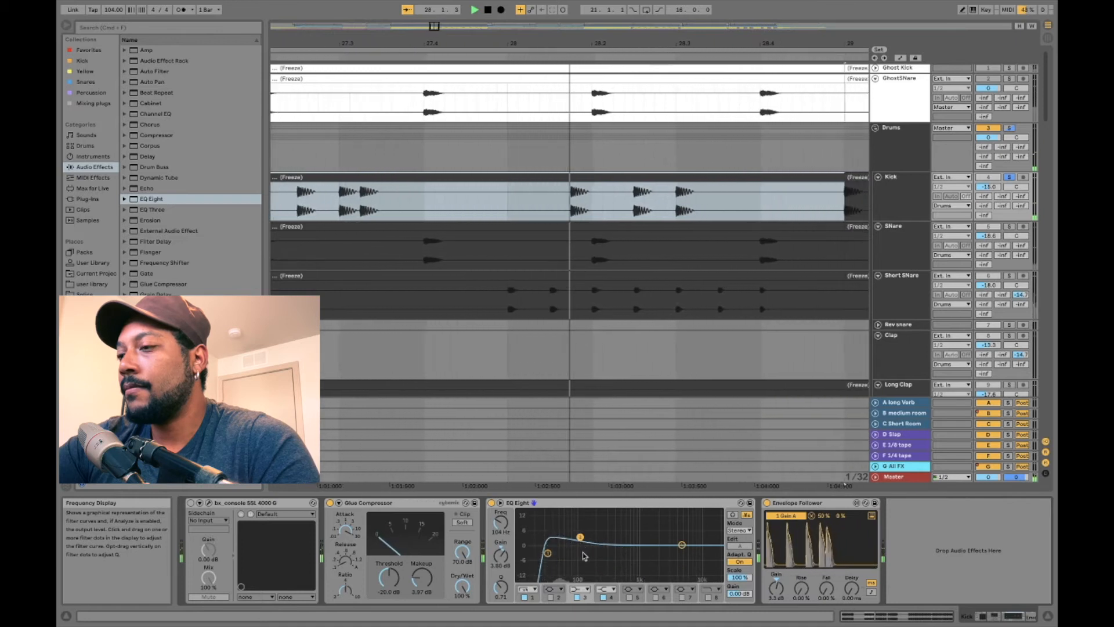
left_click(584, 590)
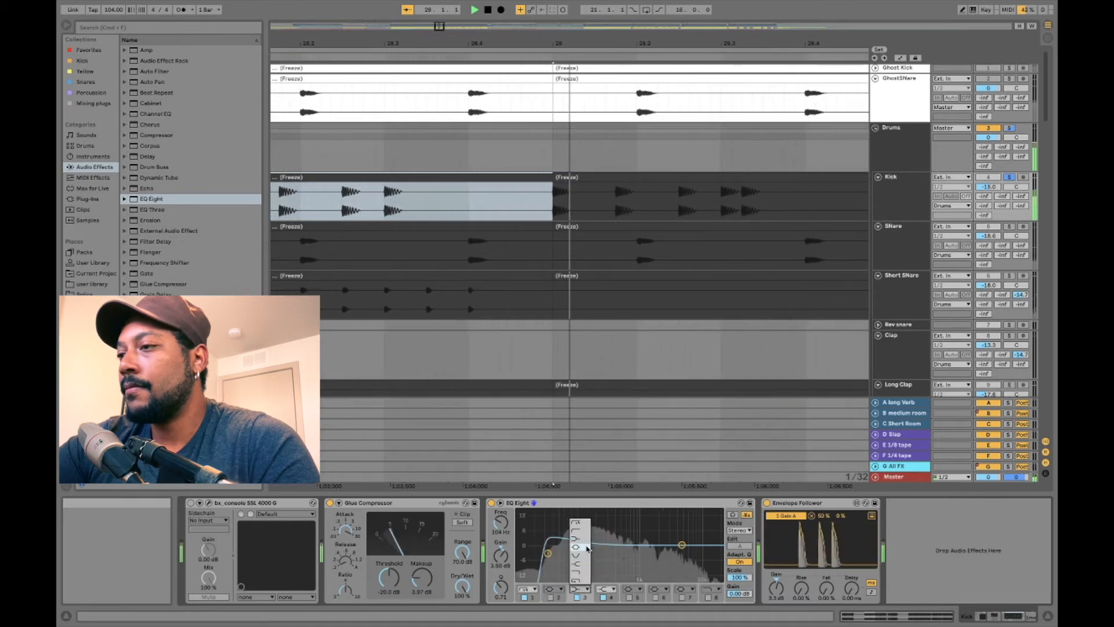
left_click(586, 547)
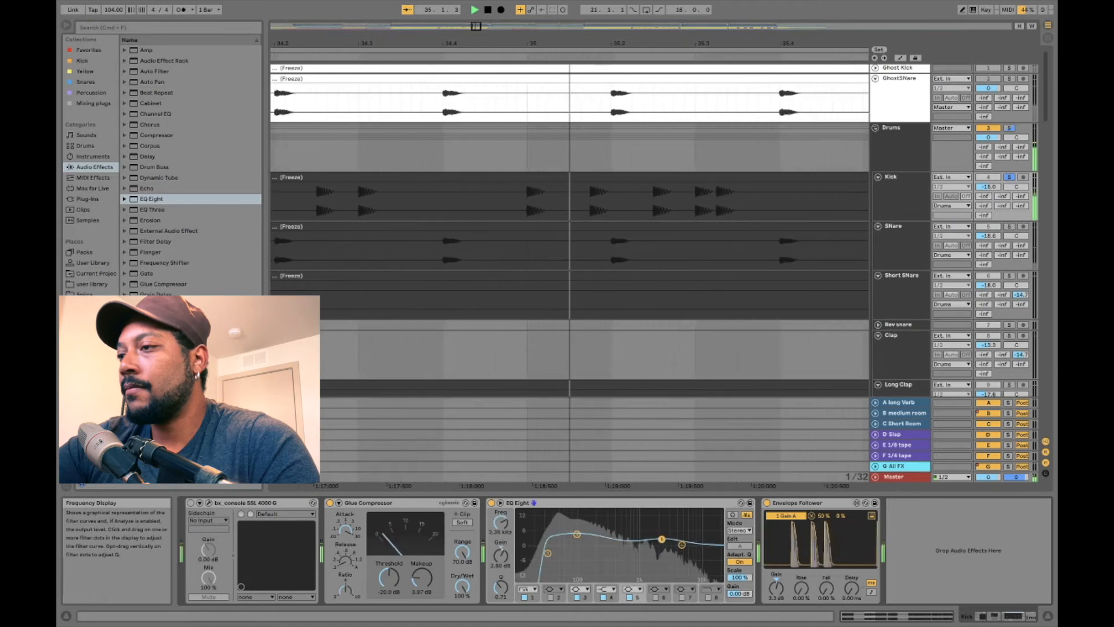
Replay the kick and boost EQ Eight's band 5 by about 4.6 dB near 3.3 kHz.
key("space")
key("space")
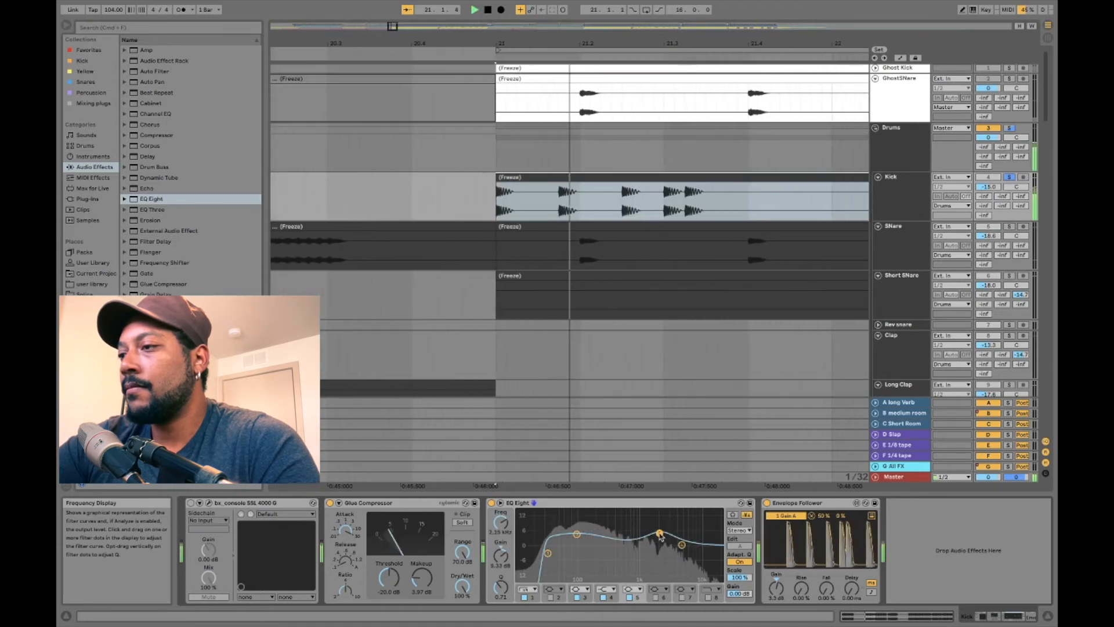
mouse_move(660, 533)
left_mouse_down()
mouse_move(646, 513)
mouse_move(659, 522)
left_mouse_up()
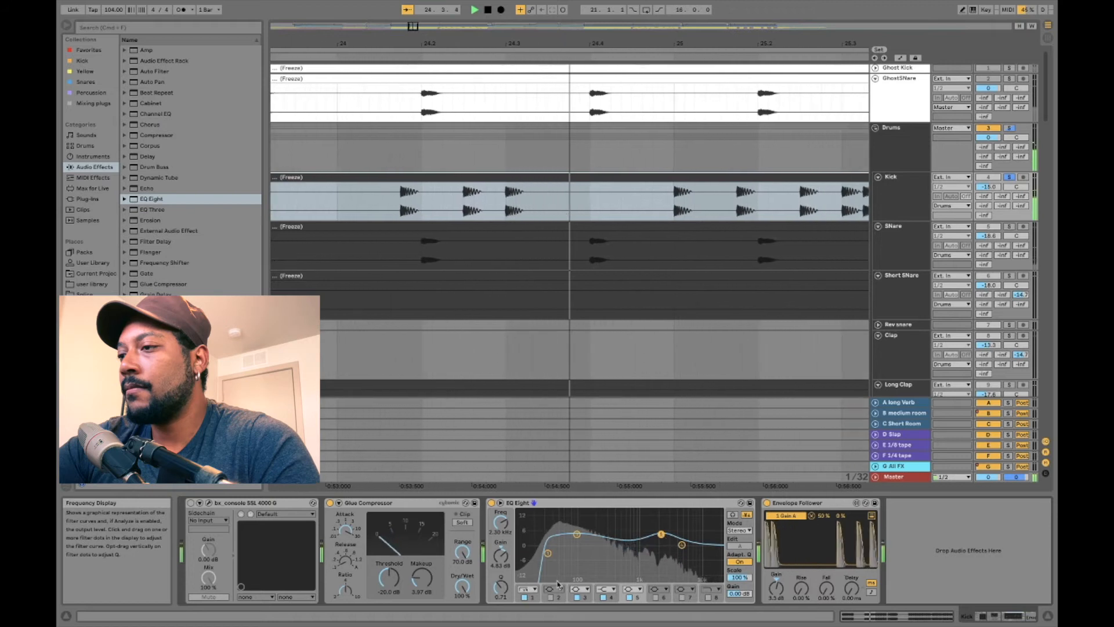
Enable EQ Eight's band 2 and cut about 6.3 dB at 484 Hz with a Q of about 2.3.
left_click(550, 597)
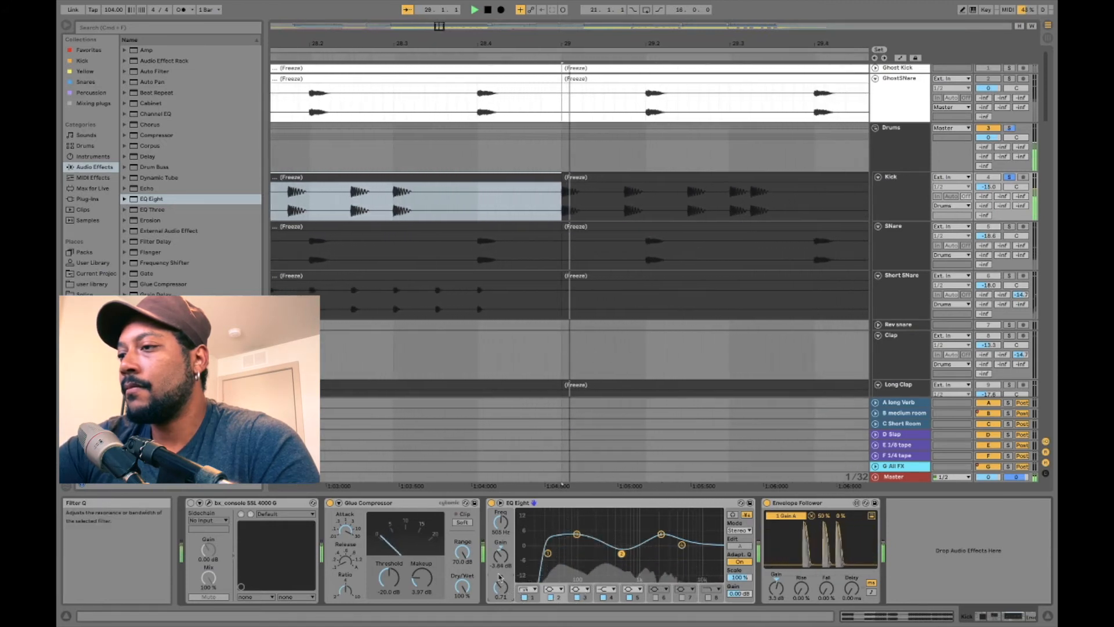
left_click_drag(500, 581, 500, 553)
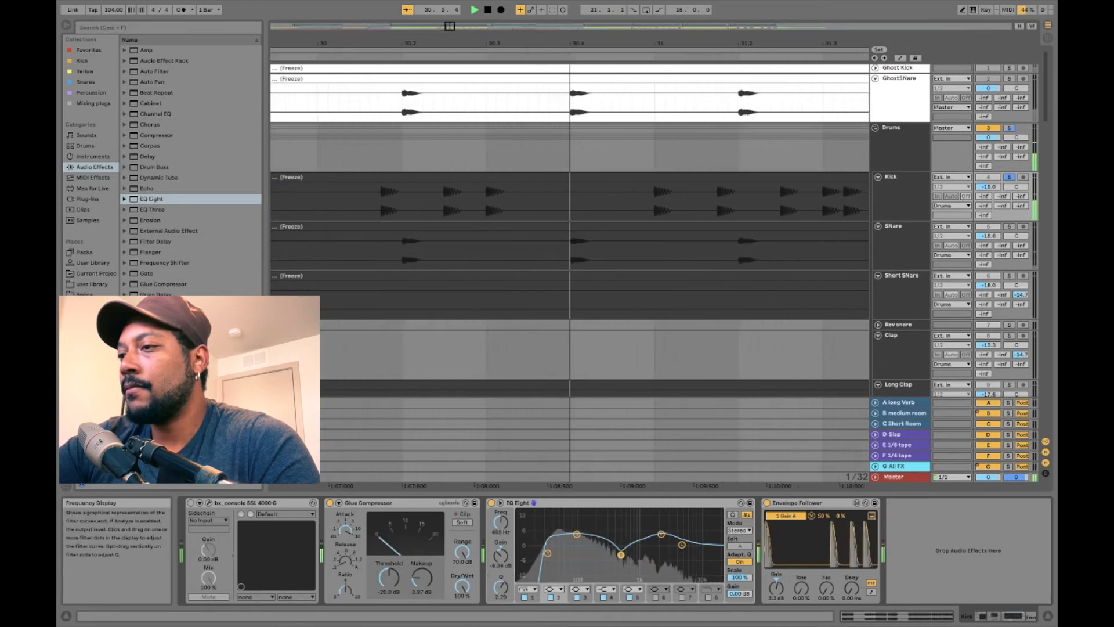
left_click_drag(621, 554, 621, 556)
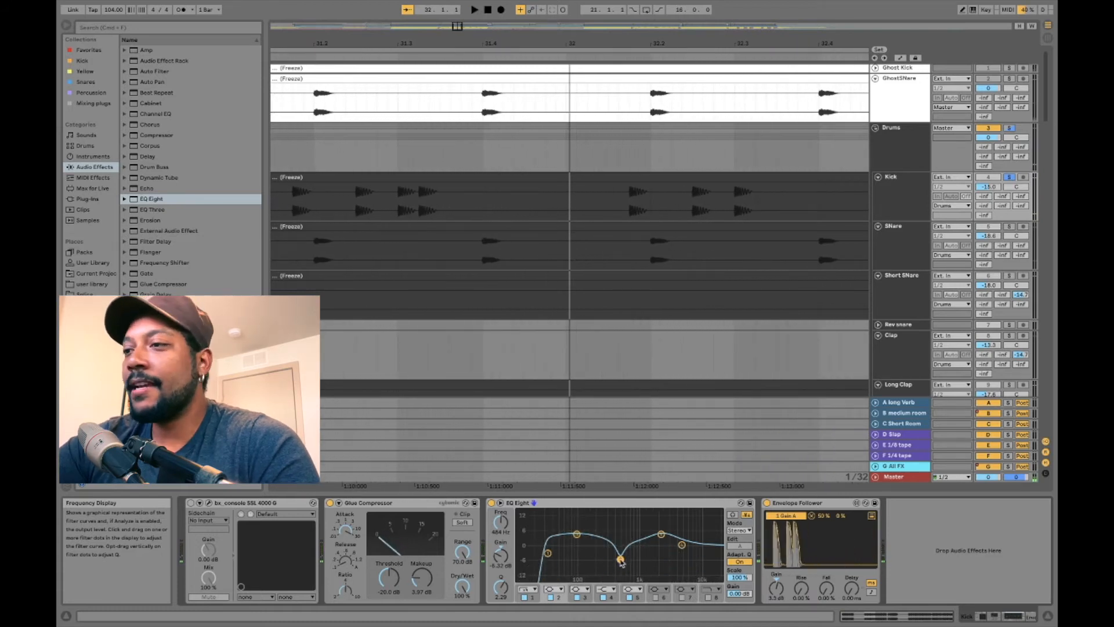
Play the kick with the EQ Eight and Glue Compressor bypassed and re-enabled to compare the processing.
key("space")
left_click(493, 503)
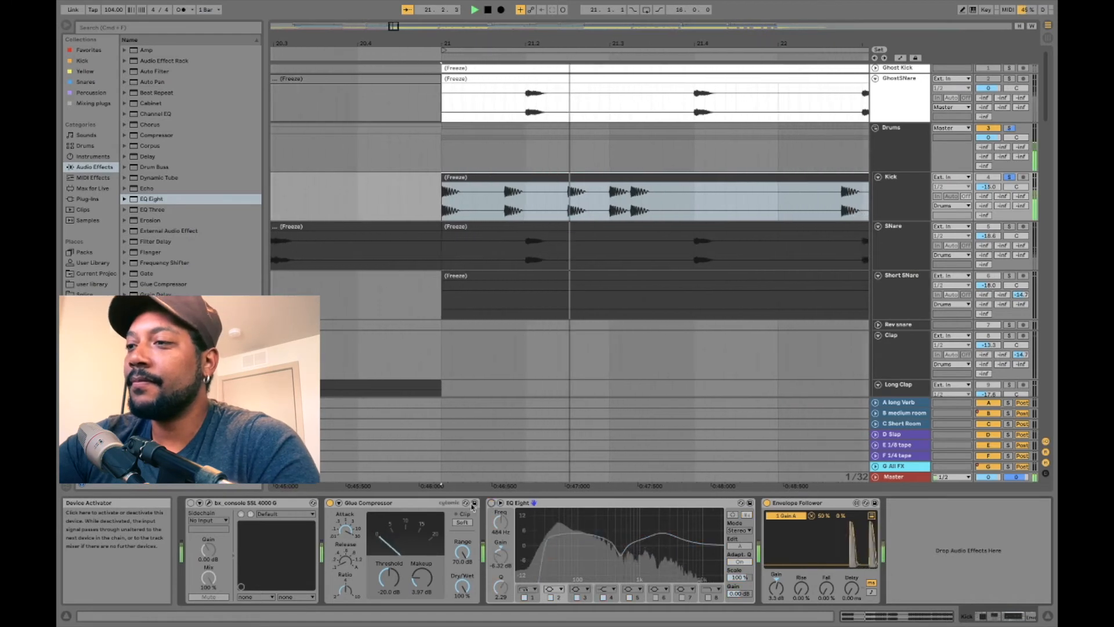
left_click(329, 503)
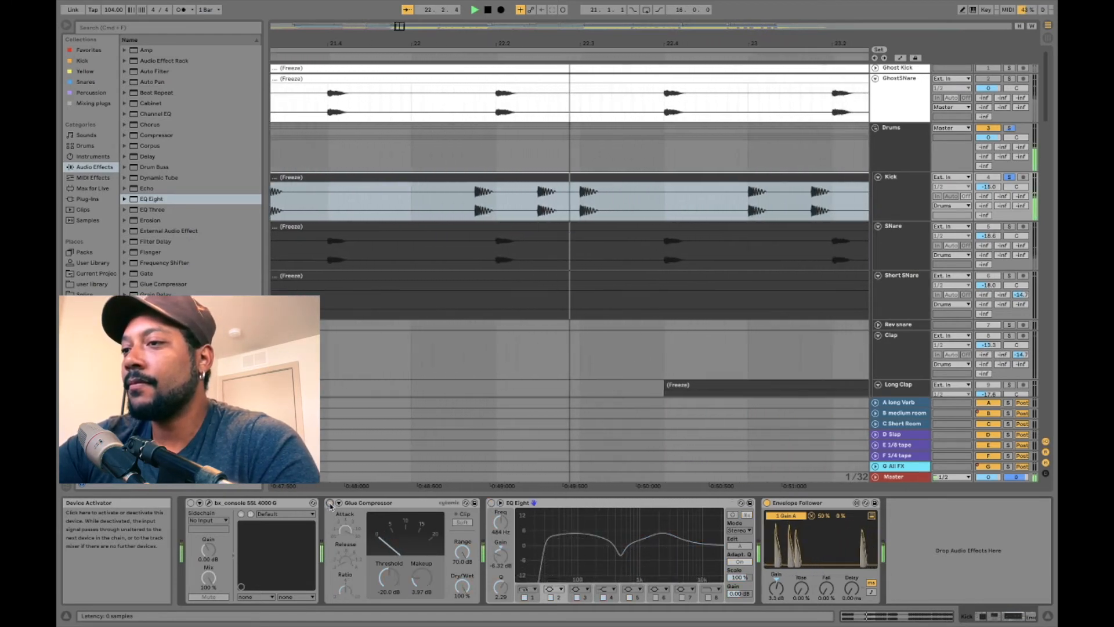
left_click(330, 503)
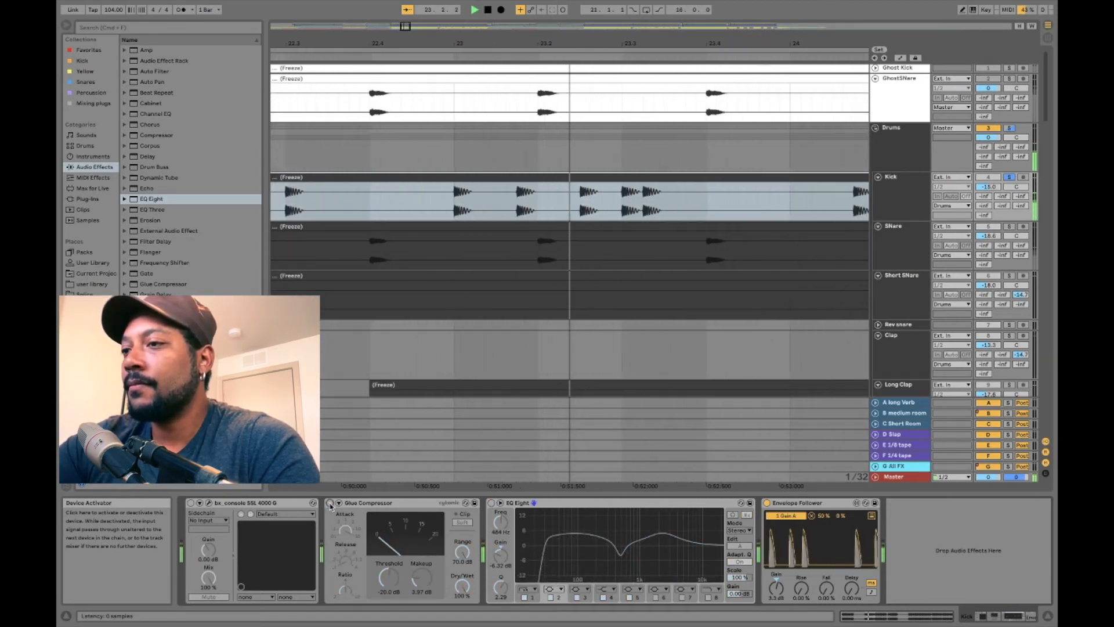
left_click(492, 503)
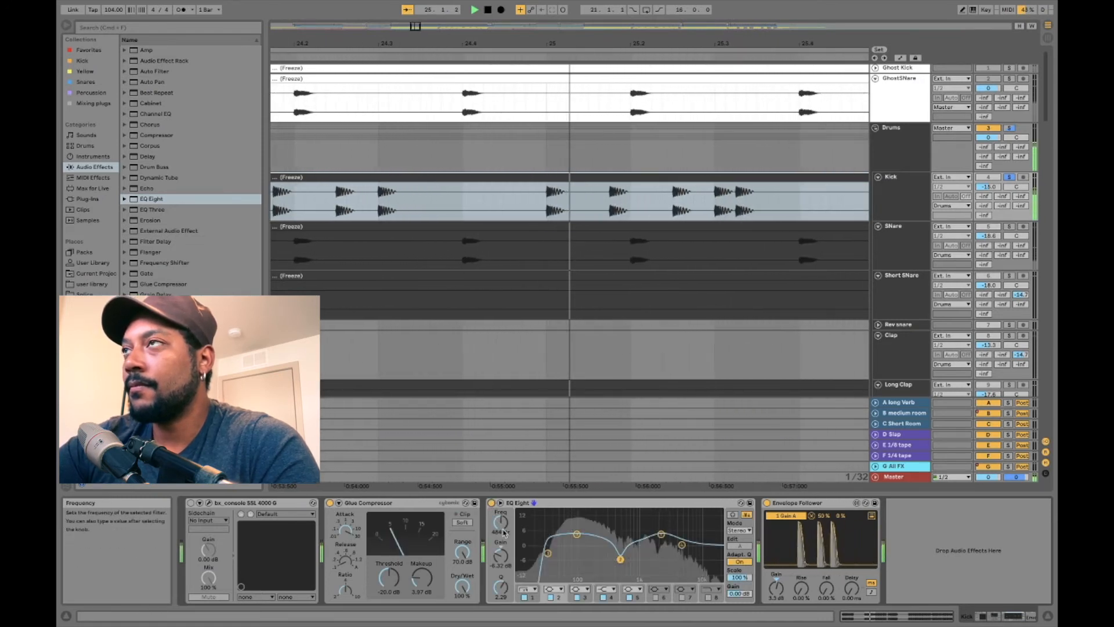
key("space")
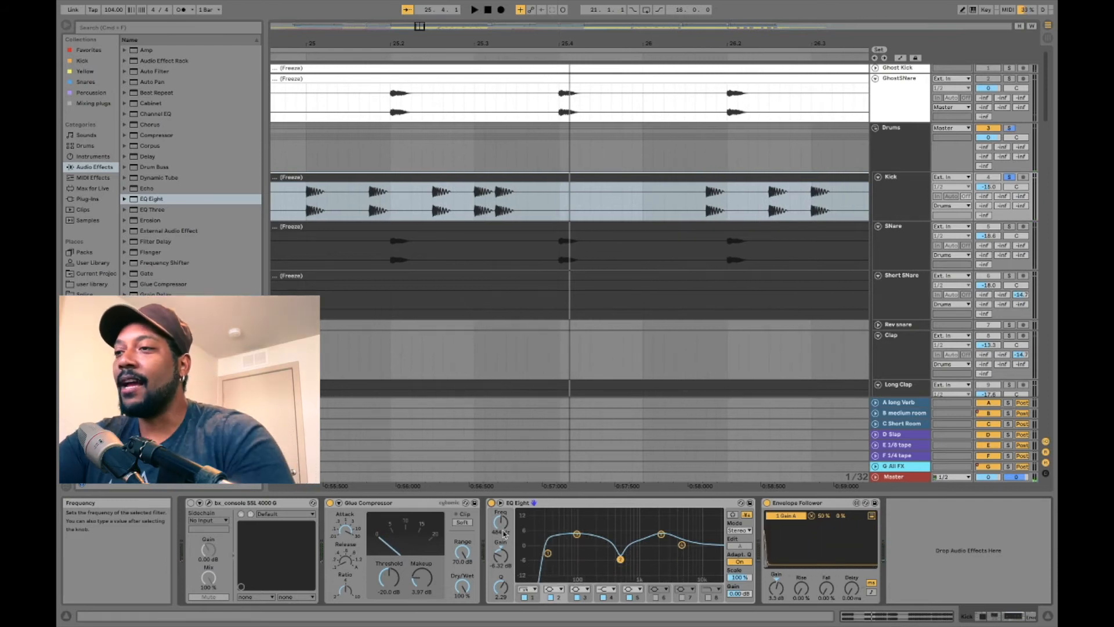
Group the Glue Compressor and EQ Eight into one Audio Effect Rack, then fold and unfold the rack.
left_click(544, 507)
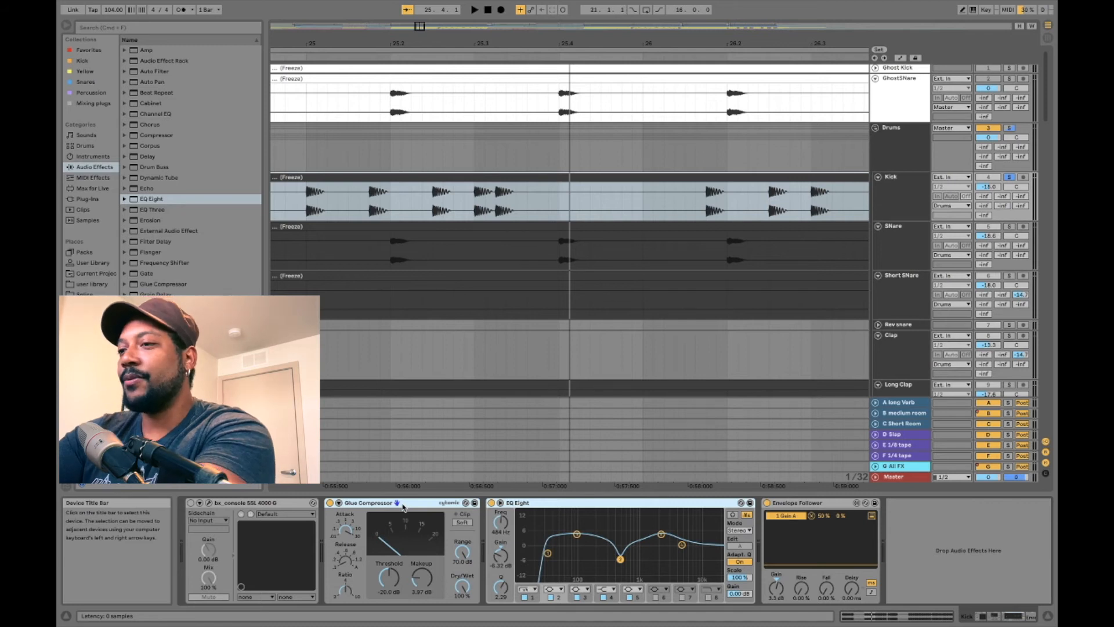
key("super+g")
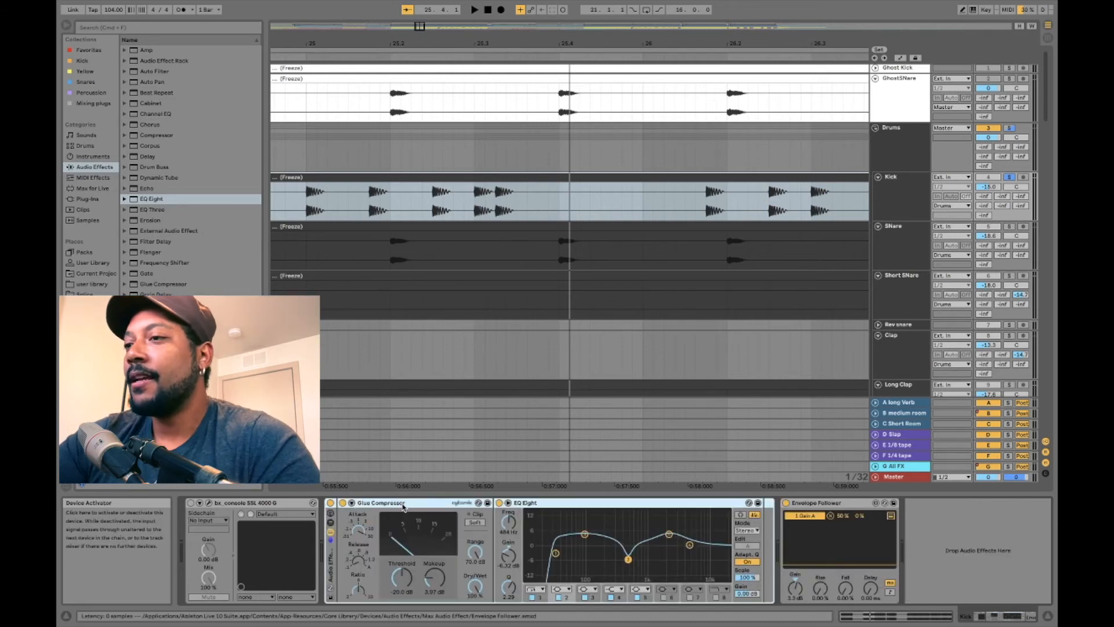
double_click(332, 555)
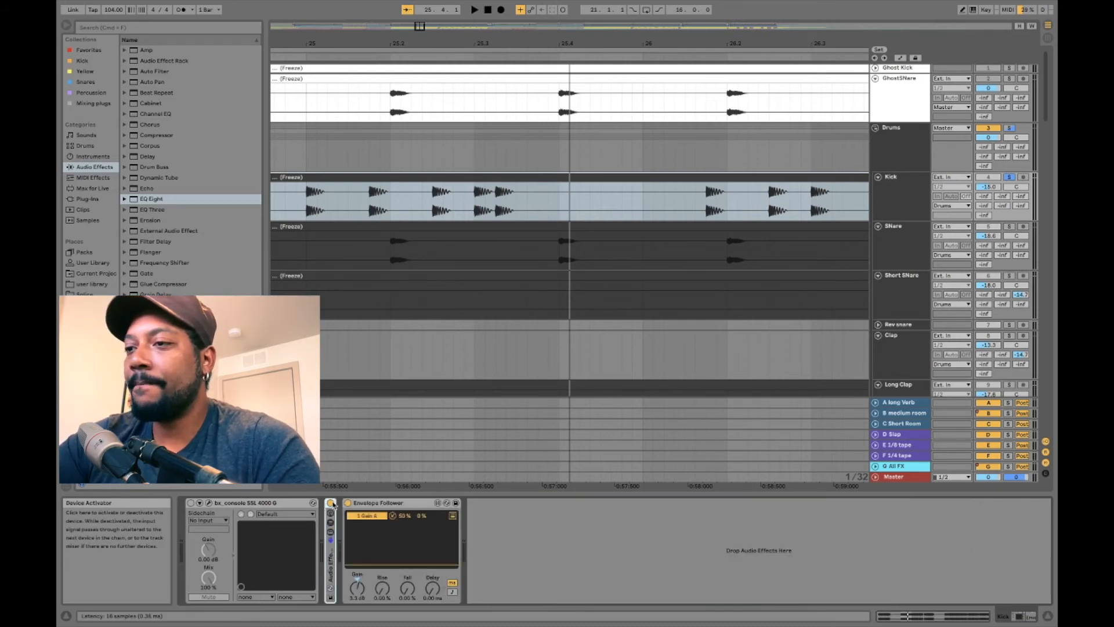
double_click(331, 548)
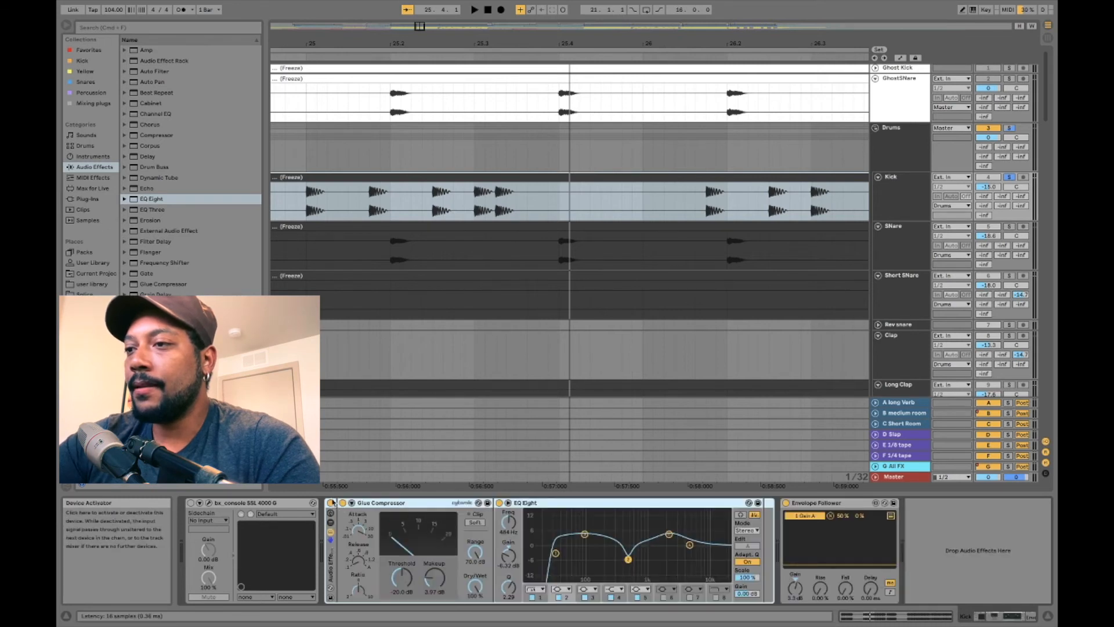
Compare the rack with the SSL 4000 G during playback, and in EQ Eight lower the 100 Hz boost and ease band 2's cut to about 3.8 dB.
key("space")
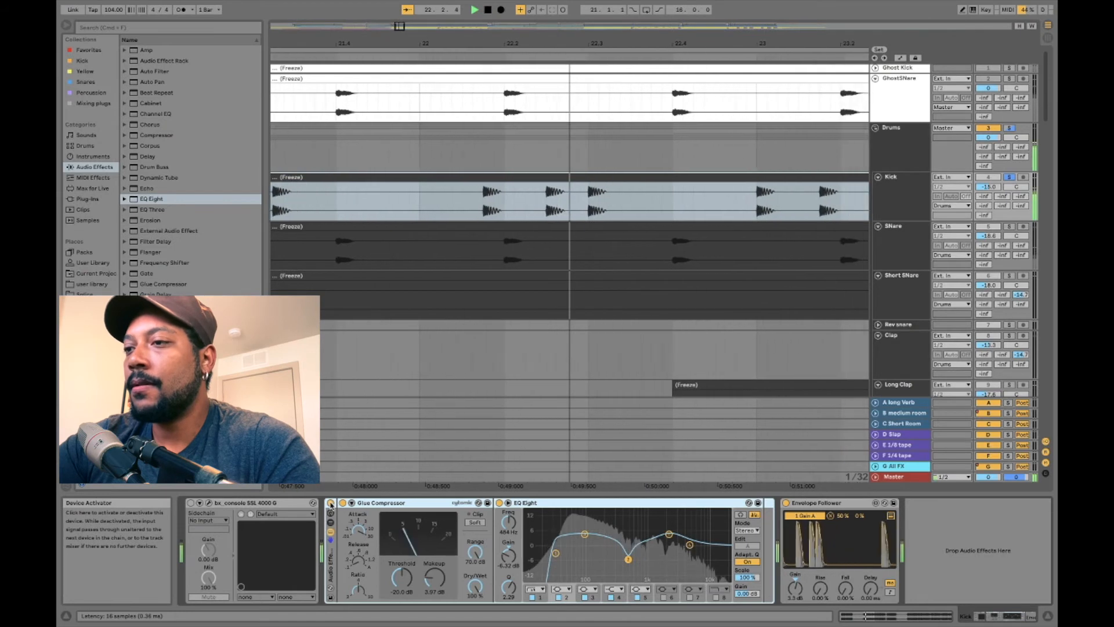
left_click(330, 503)
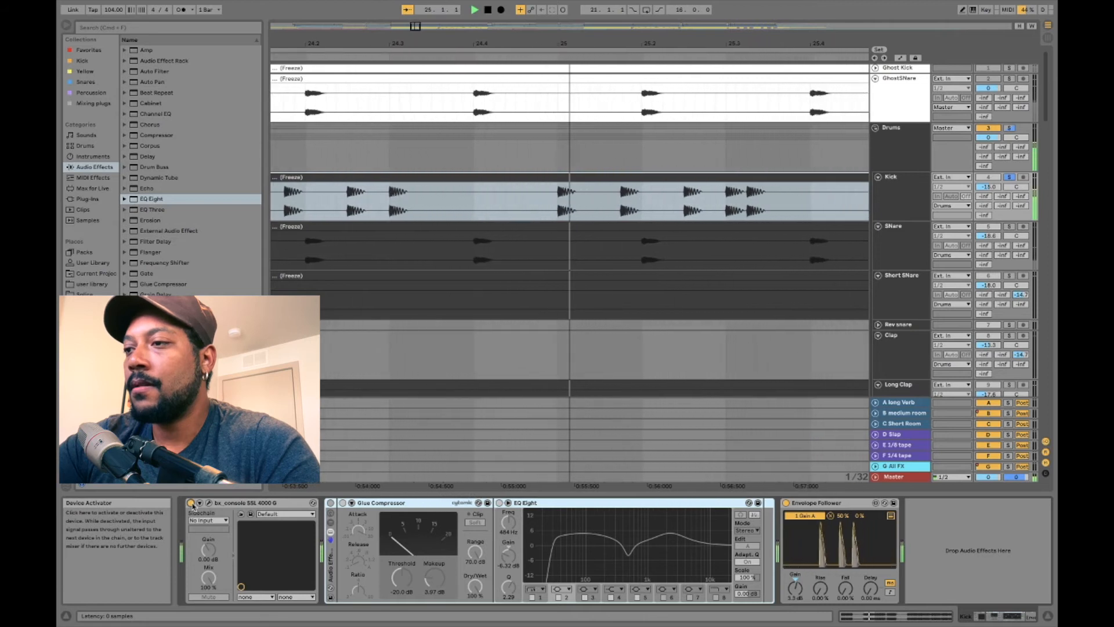
left_click(191, 503)
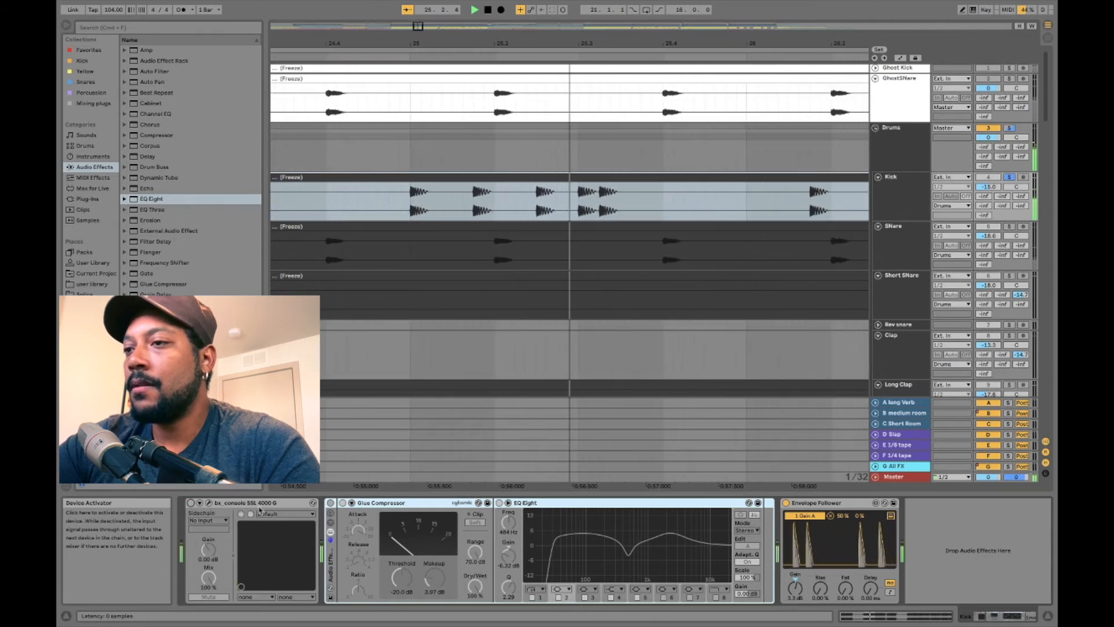
left_click(330, 503)
left_click_drag(584, 534, 628, 553)
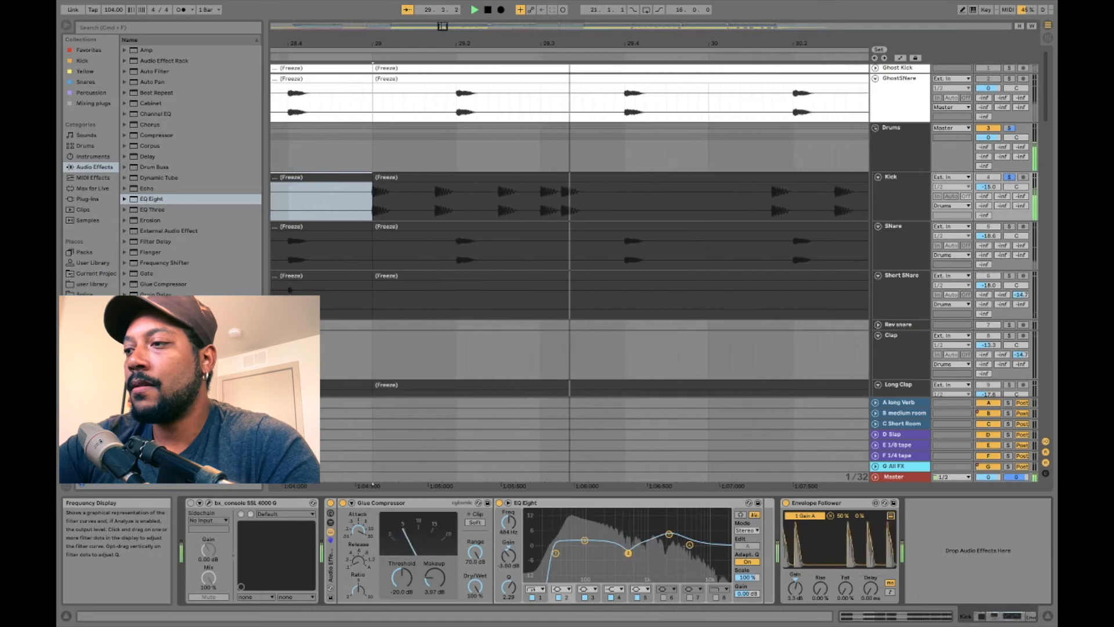
Alternate the playing kick between the SSL 4000 G, no processing and the Audio Effect Rack to compare the adjusted sound.
left_click(331, 503)
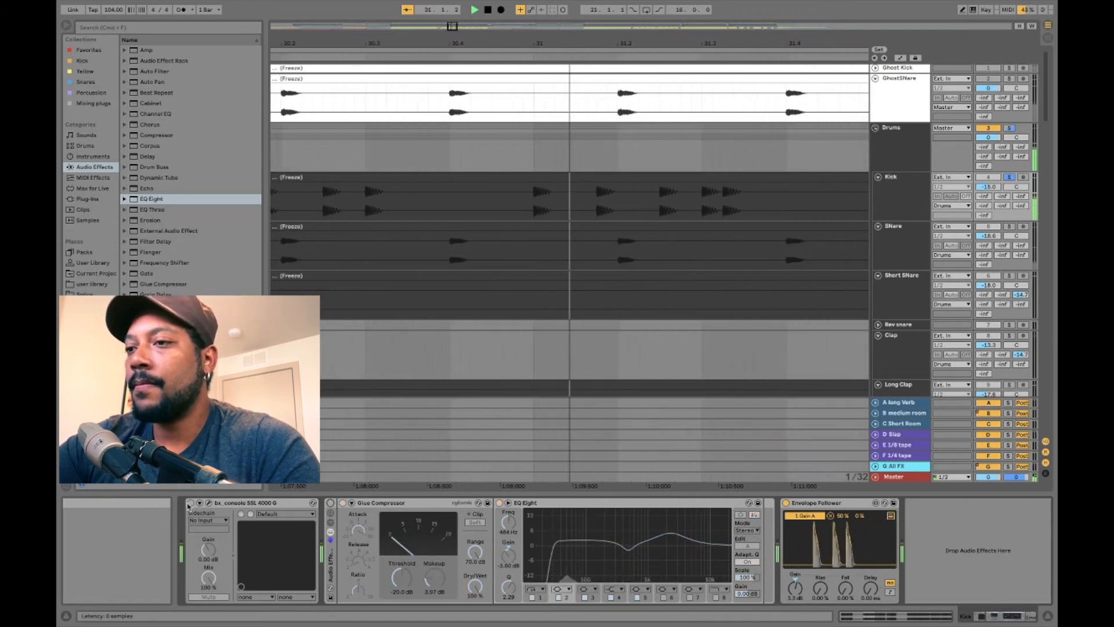
left_click(191, 503)
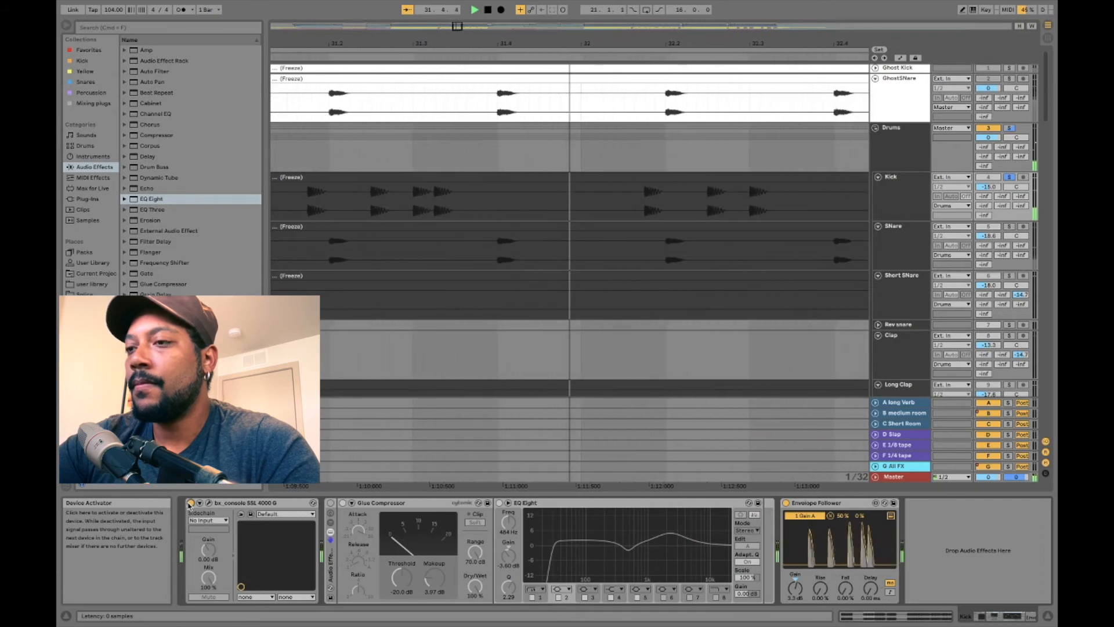
left_click(190, 503)
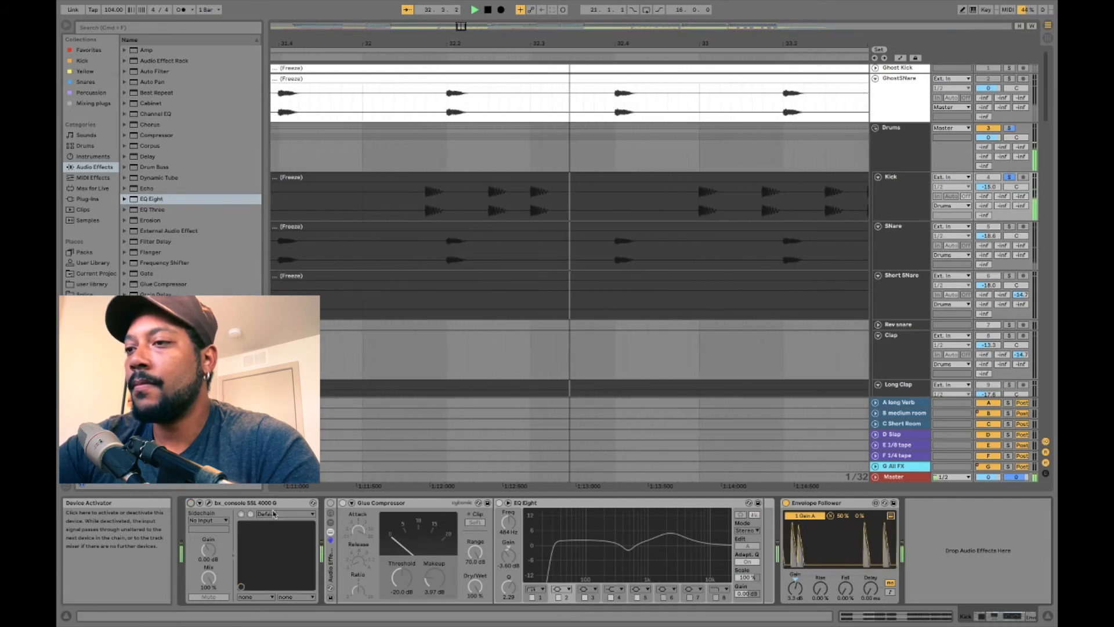
left_click(330, 503)
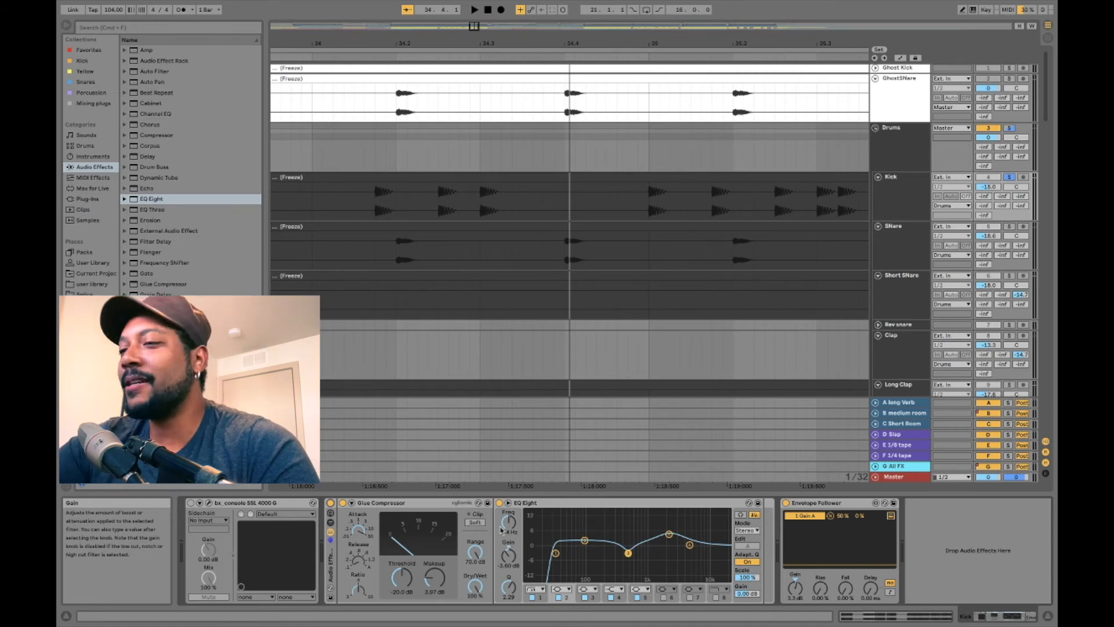
Fold the kick's Audio Effect Rack, and open the SSL 4000 G plug-in window to review its settings before closing it.
double_click(335, 563)
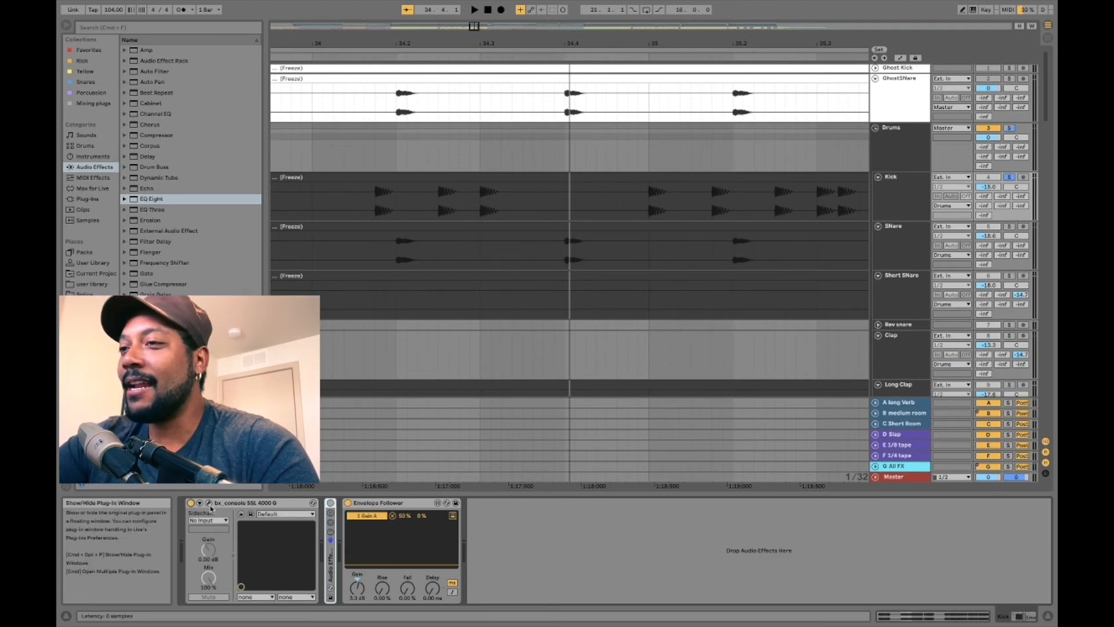
left_click(210, 508)
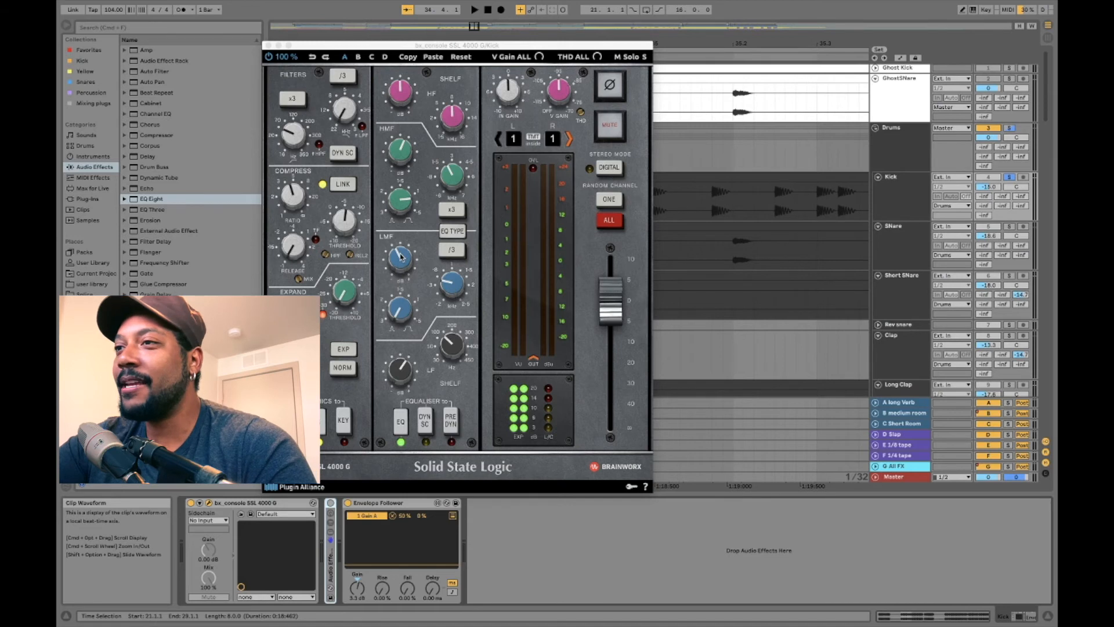
left_click(268, 46)
Open the SSL 4000 G channel strip on the SNare track and switch its EQ section off.
scroll(894, 296, "down", 2)
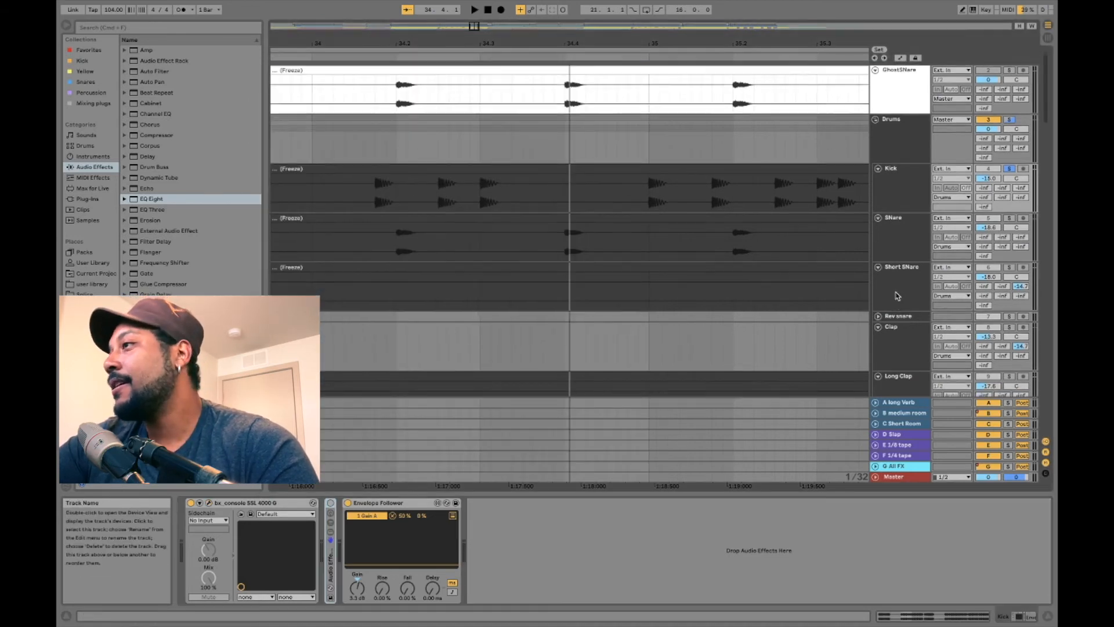
left_click(913, 229)
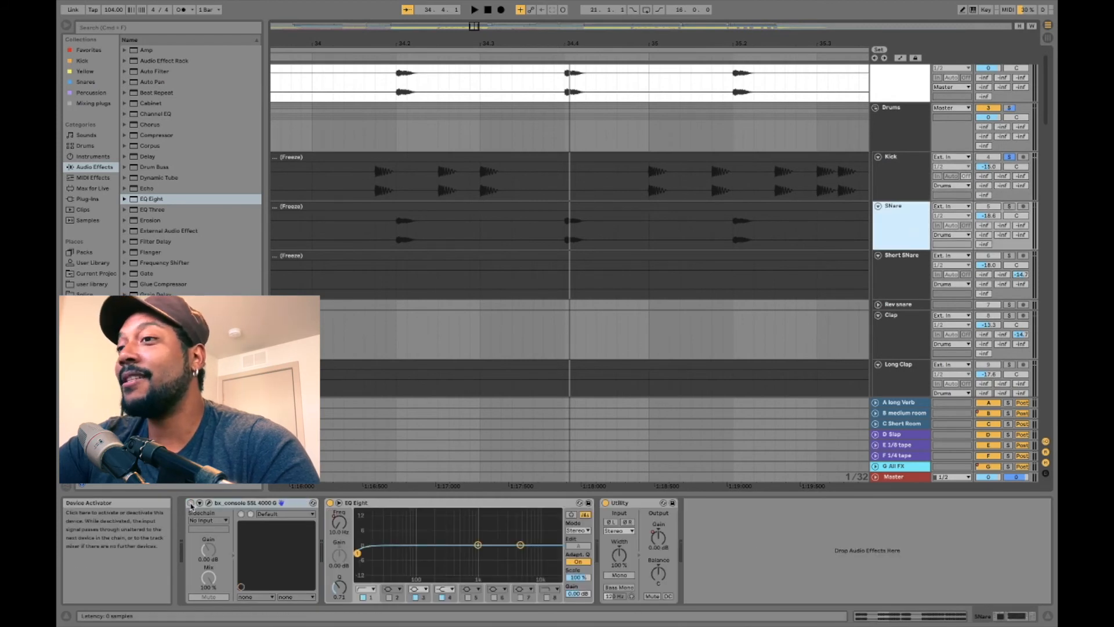
left_click(207, 504)
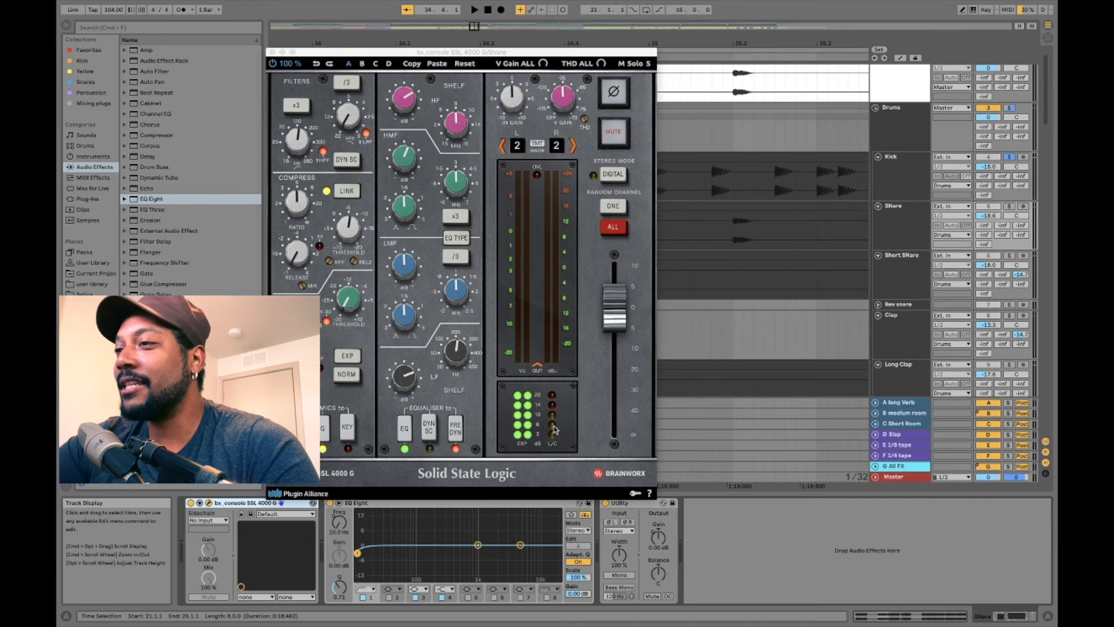
left_click(305, 148)
left_click_drag(305, 148, 305, 147)
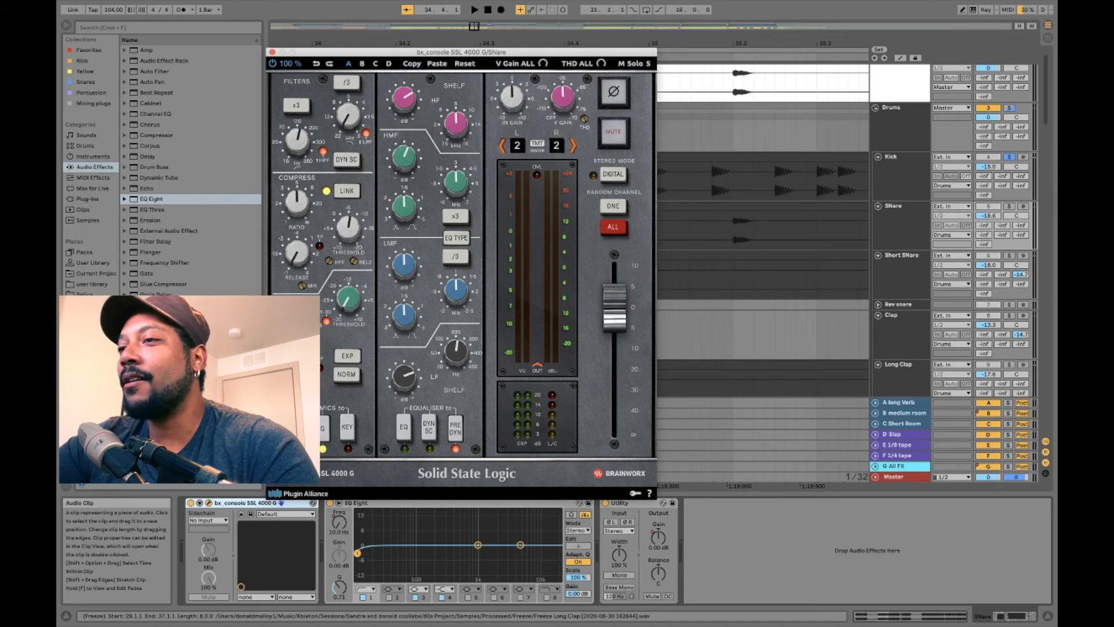
Solo the SNare track in place of the kick and play it without the channel strip's EQ.
key("space")
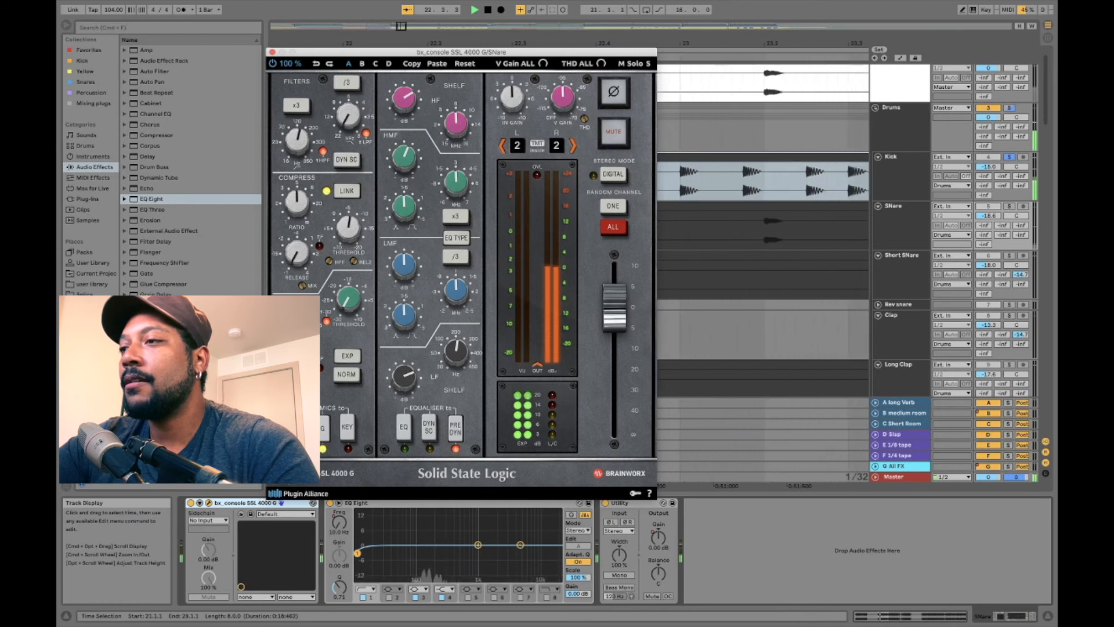
key("space")
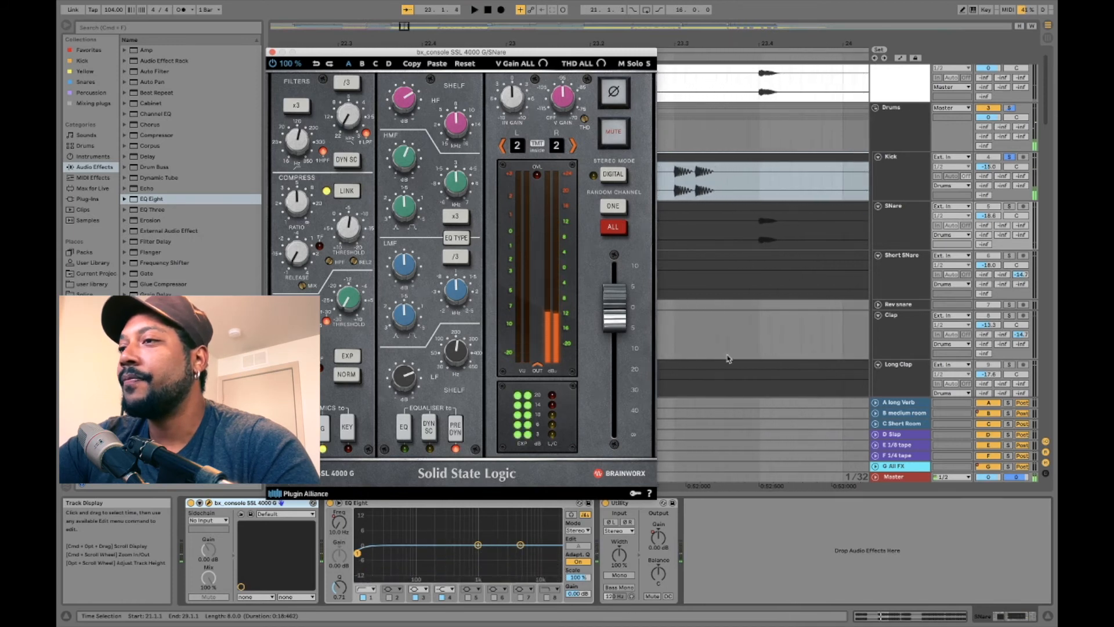
left_click(1009, 206)
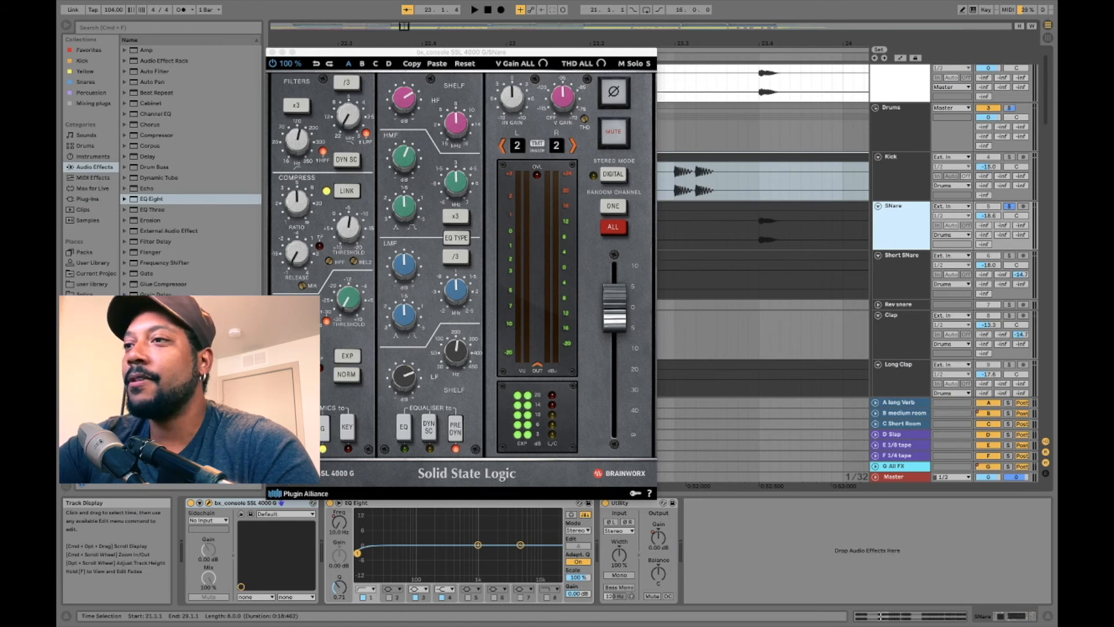
key("space")
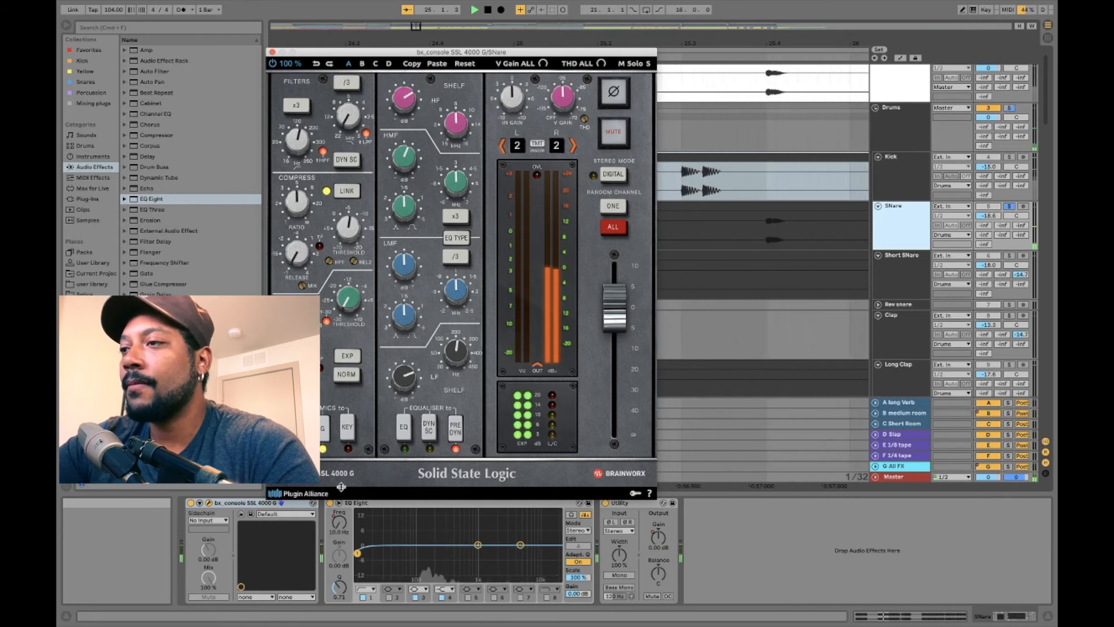
key("space")
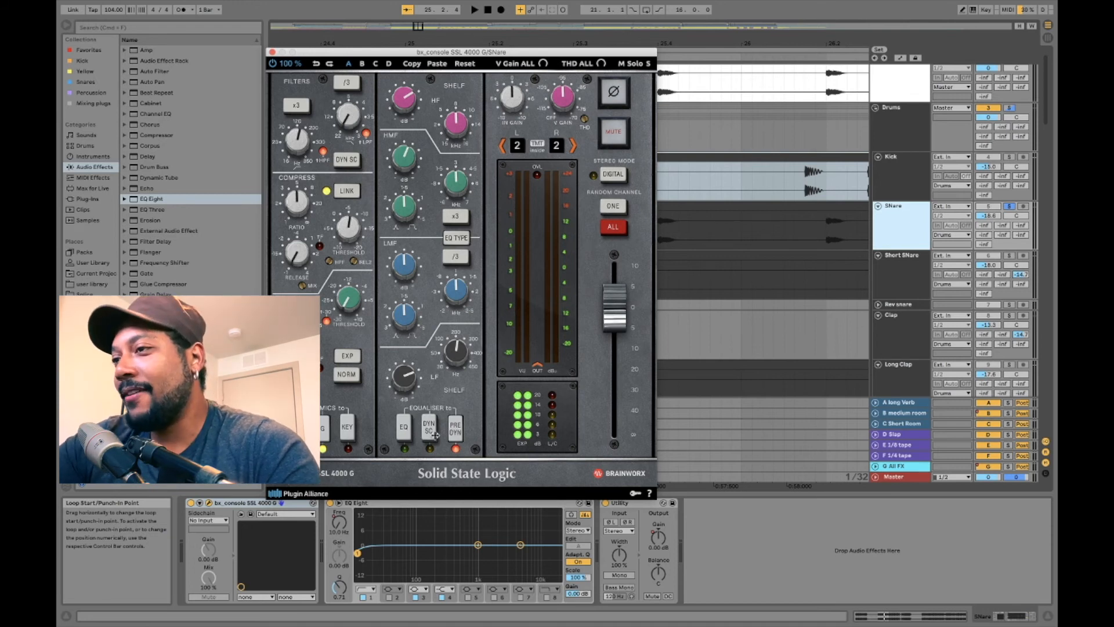
Toggle the snare channel strip's PRE DYN equaliser routing off and on twice to demonstrate the option.
left_click(457, 429)
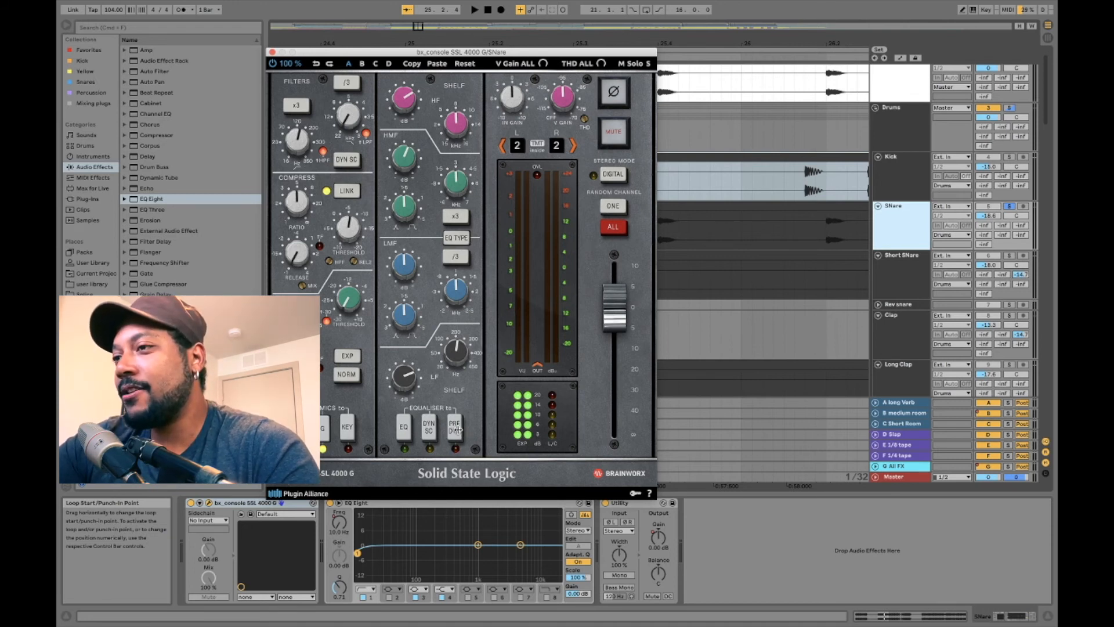
left_click(457, 430)
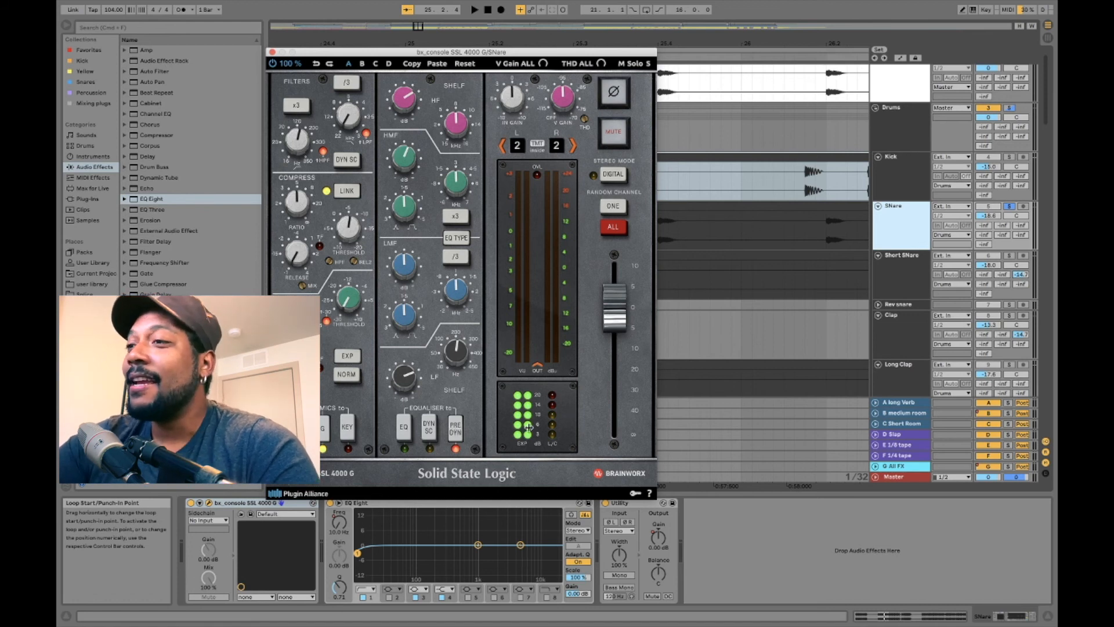
left_click(456, 427)
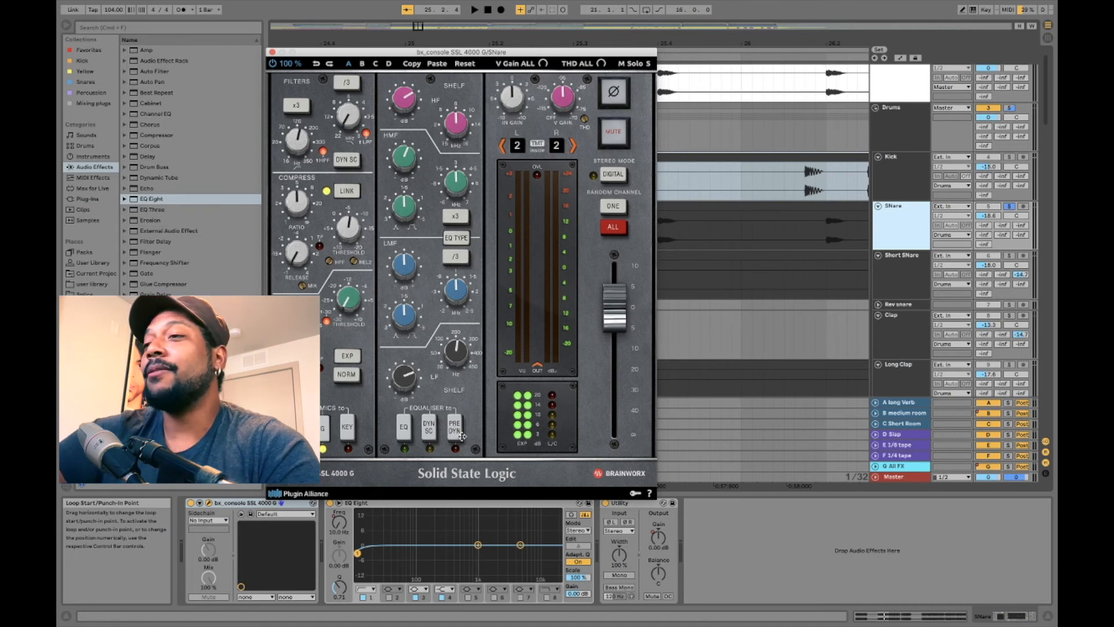
left_click(455, 429)
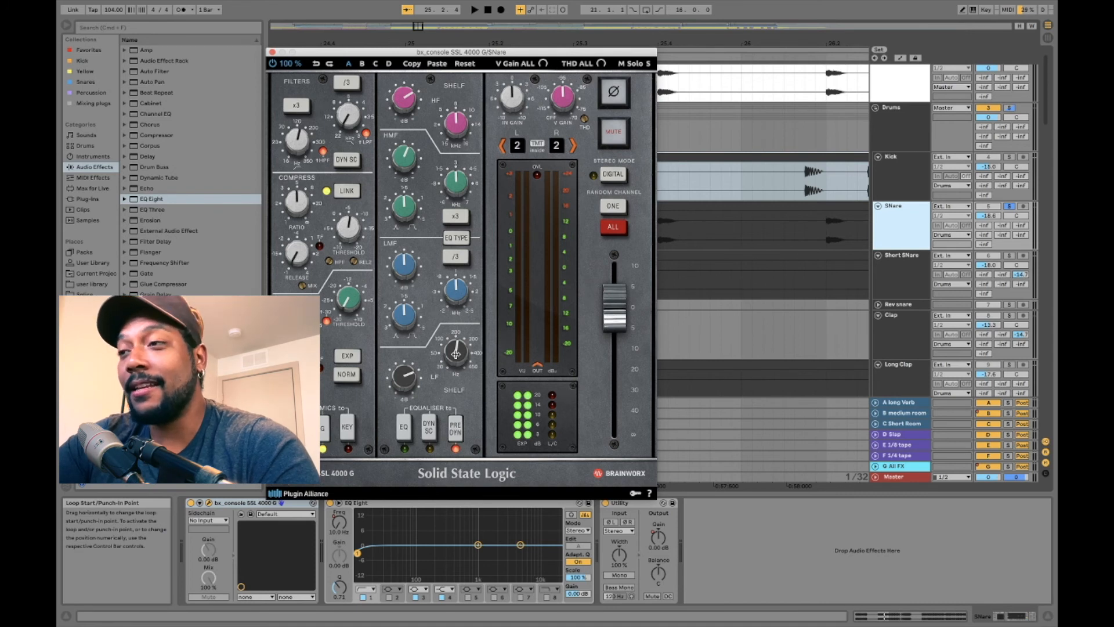
Enable the snare channel strip's EQ section and bypass it briefly during playback to compare the sound.
left_click(402, 429)
key("space")
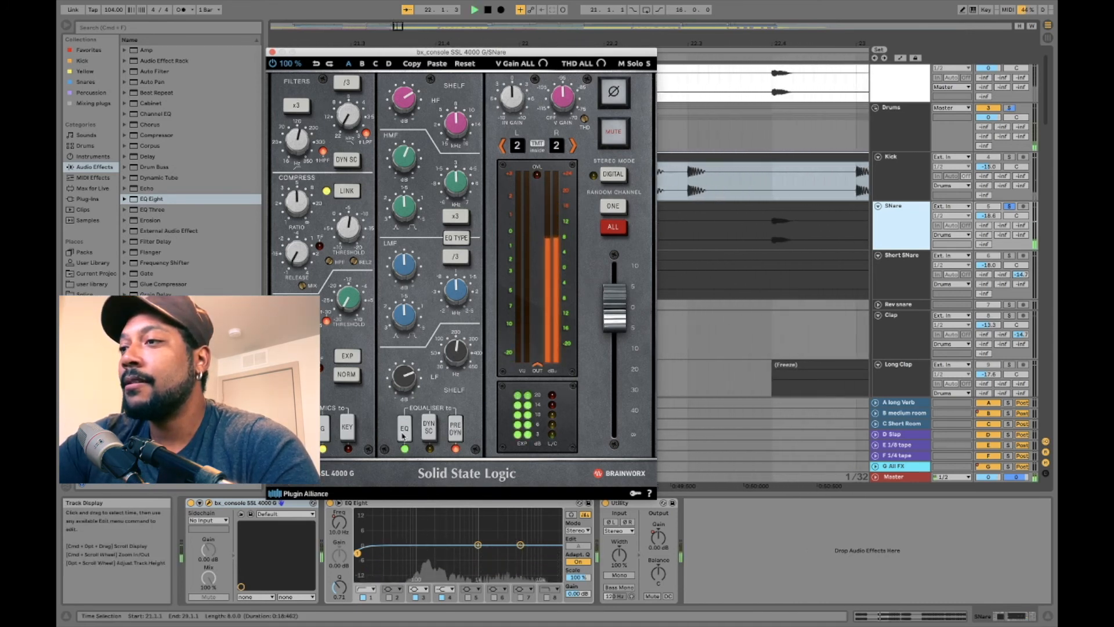
left_click(404, 430)
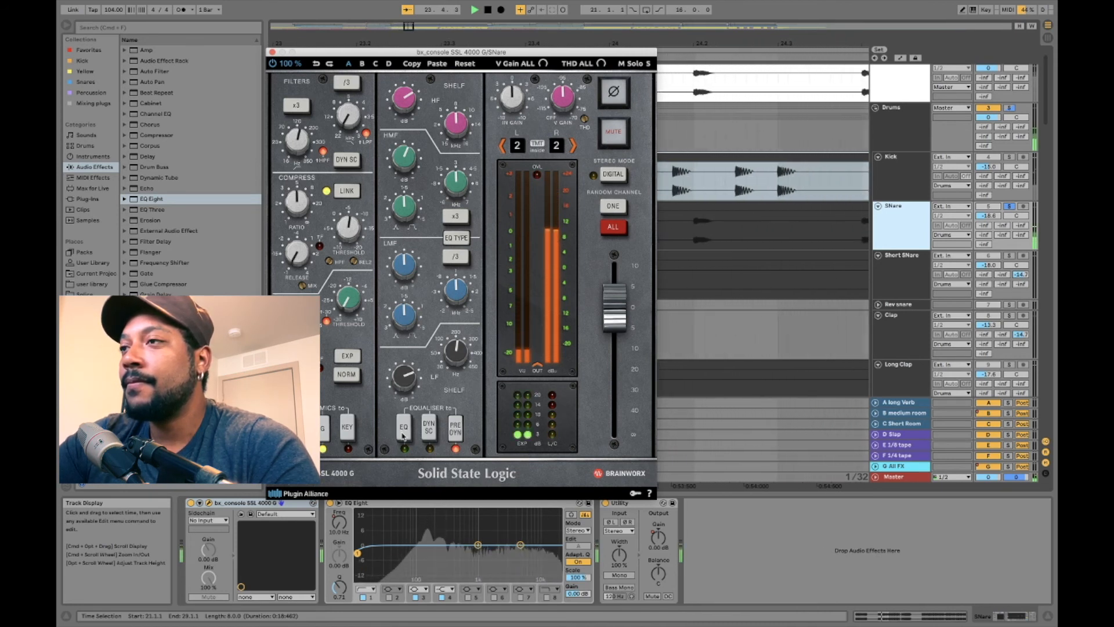
left_click(403, 429)
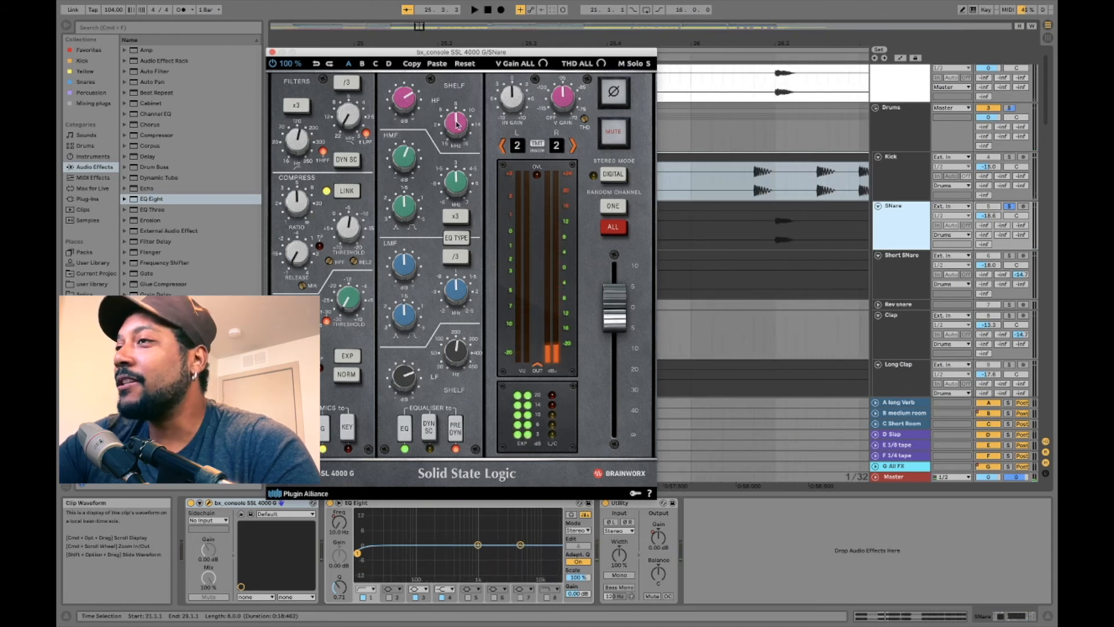
Play the snare while sweeping the channel strip's HF shelf gain up to about +10.7 dB.
mouse_move(456, 124)
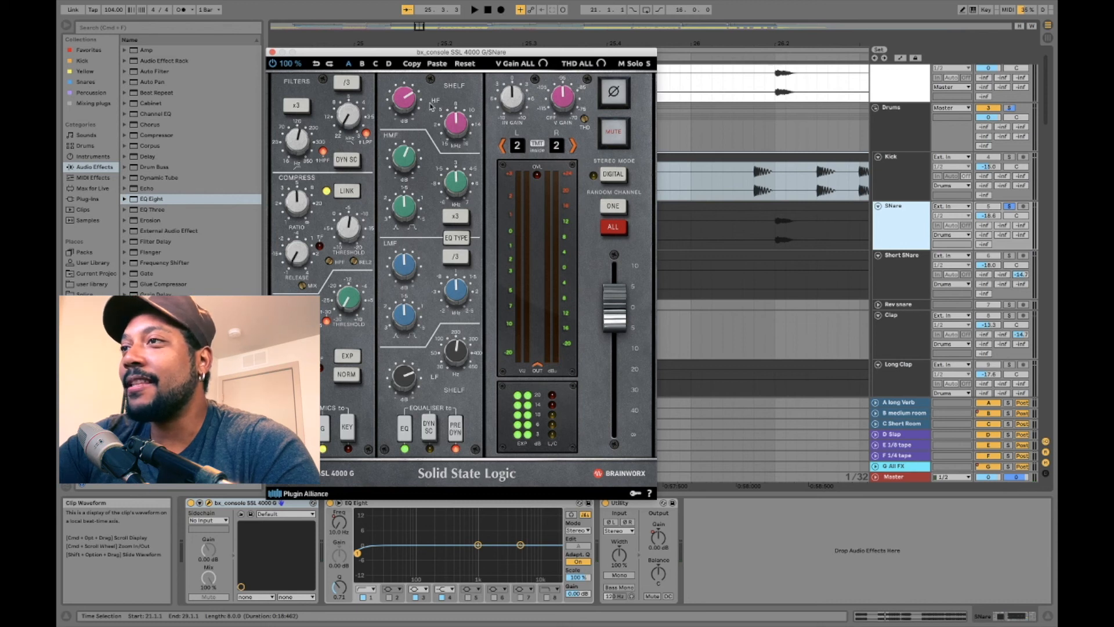
key("space")
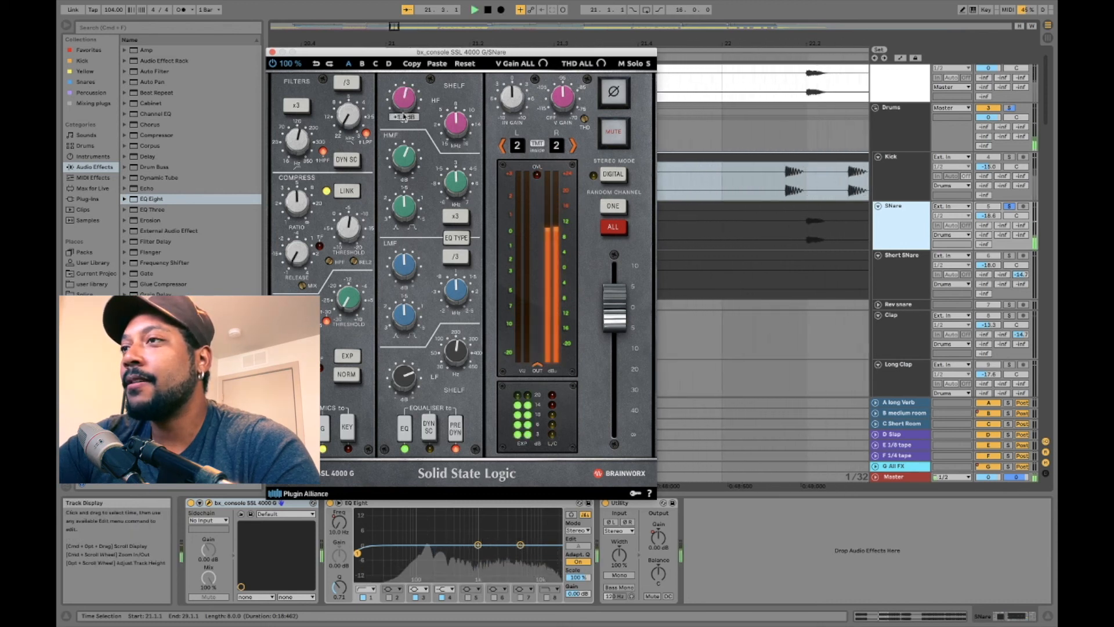
mouse_move(405, 119)
left_click_drag(405, 119, 398, 89)
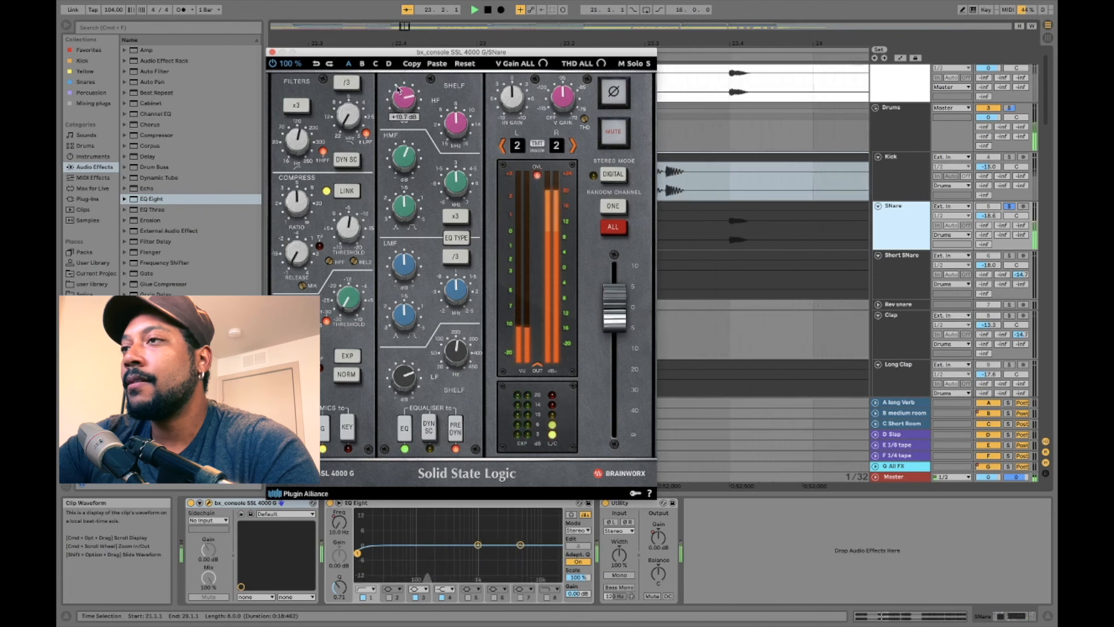
key("space")
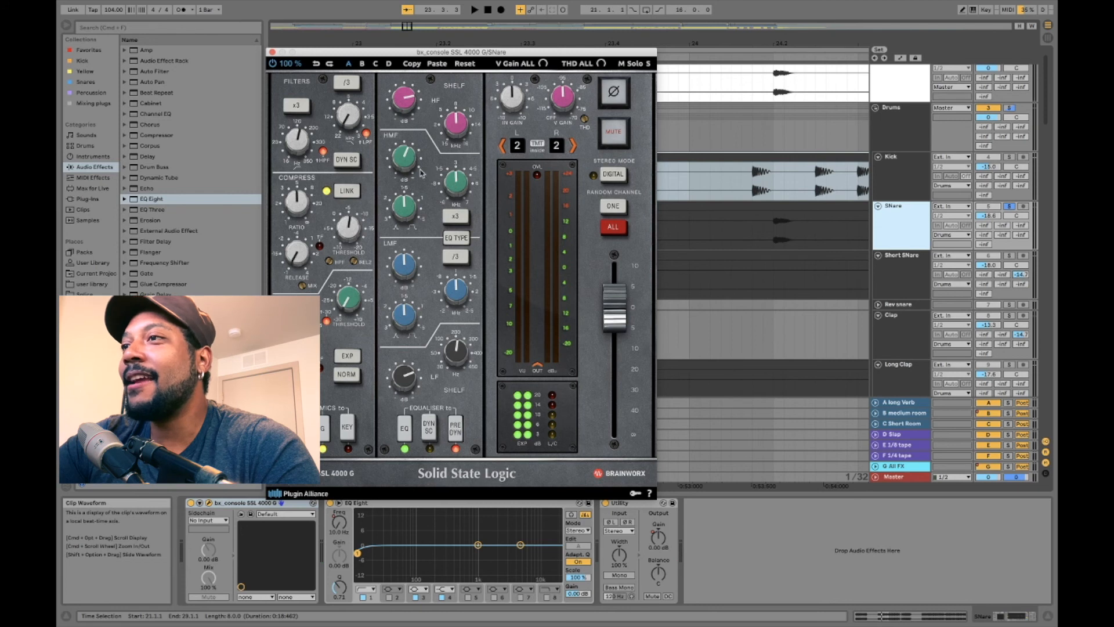
Play the snare while adjusting the channel strip's HMF gain to hear the upper-mid boost.
key("space")
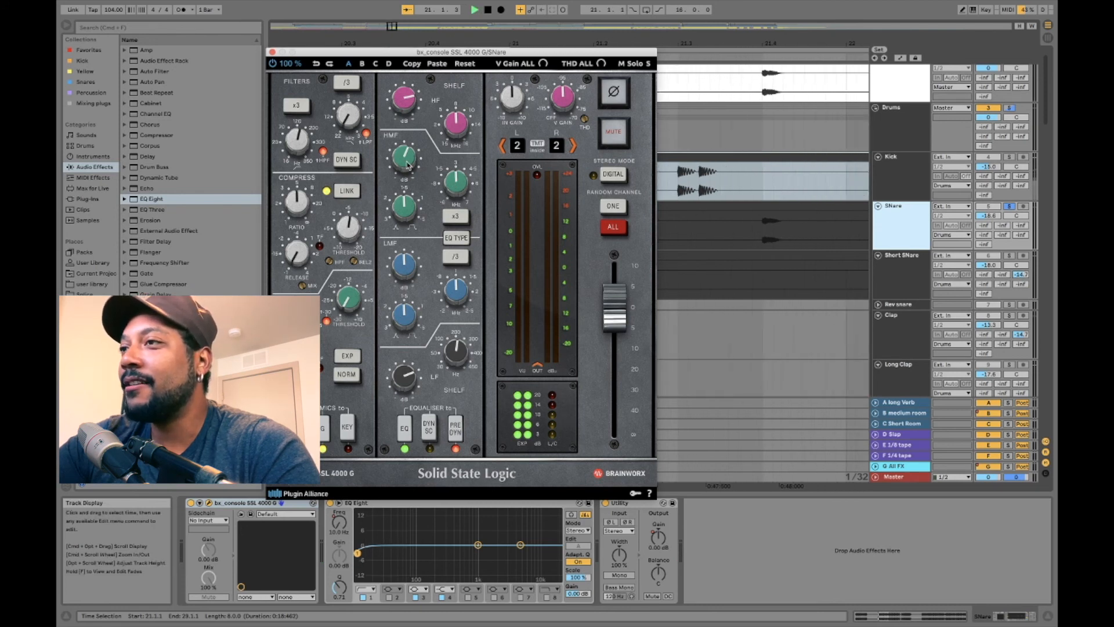
mouse_move(408, 172)
left_click_drag(408, 172, 404, 154)
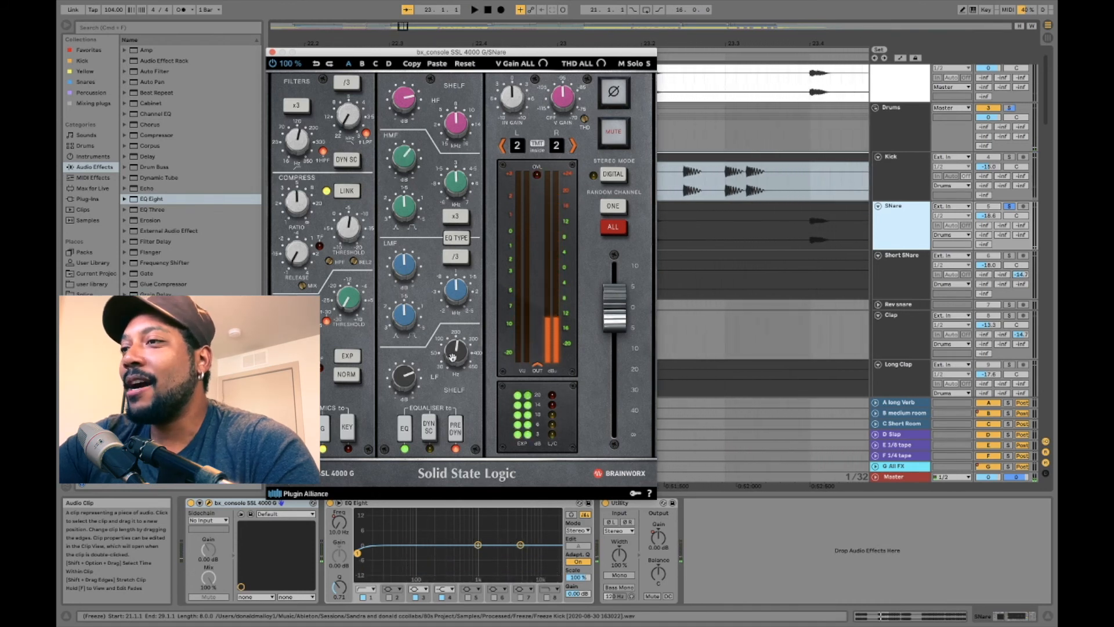
Play the snare while adjusting the channel strip's LF shelf gain to hear the low-end change.
mouse_move(452, 356)
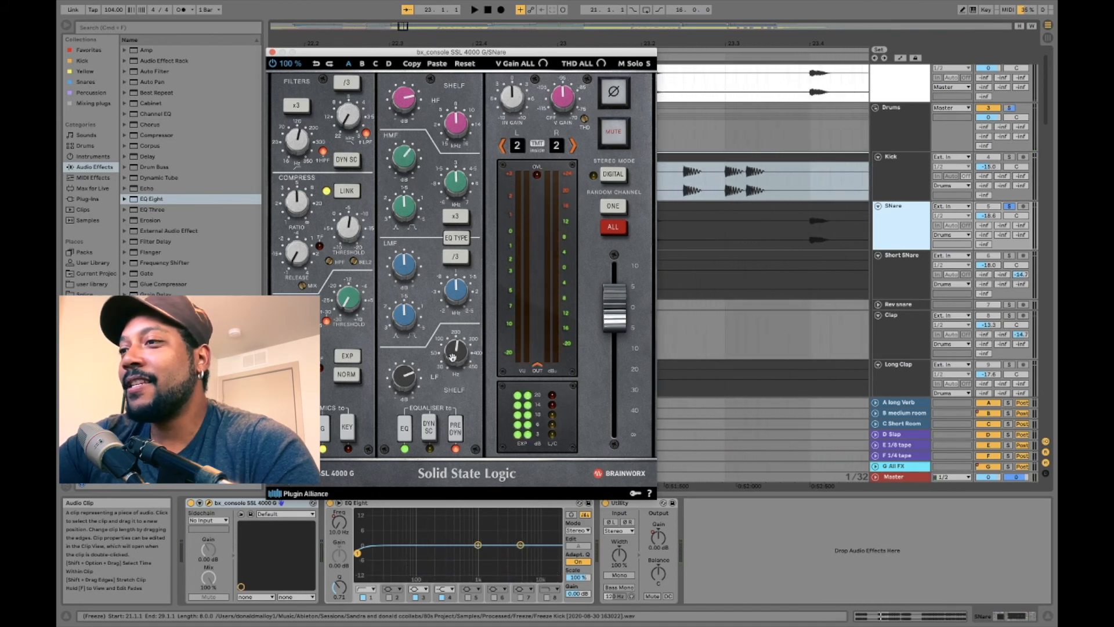
key("space")
mouse_move(405, 385)
left_mouse_down()
mouse_move(405, 407)
mouse_move(402, 379)
left_mouse_up()
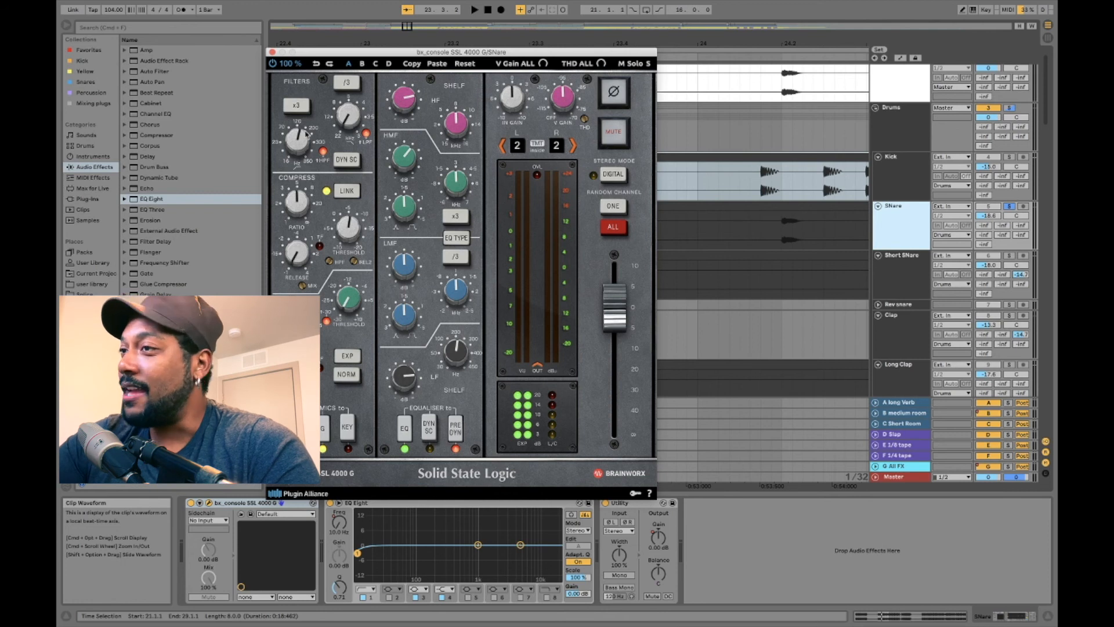
Solo the whole Drums group and play it to hear the processed snare with the other drums.
left_click(1011, 109)
key("space")
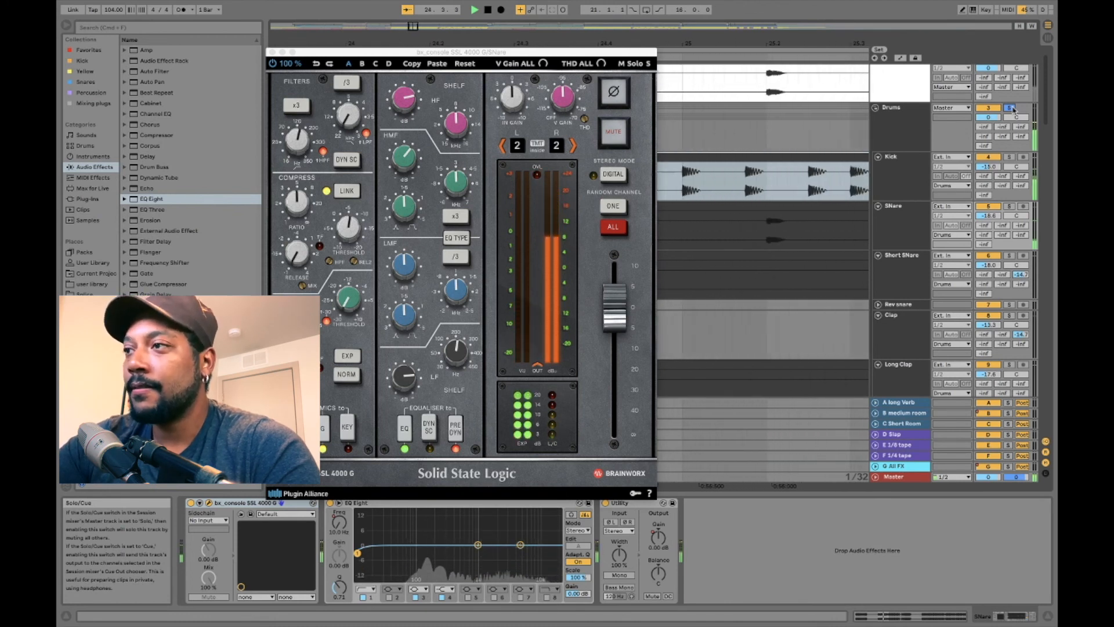
Uncover the arrangement tracks, then play the full mix with the Drums group unsoloed while selecting the Kick and Short SNare tracks.
key("space")
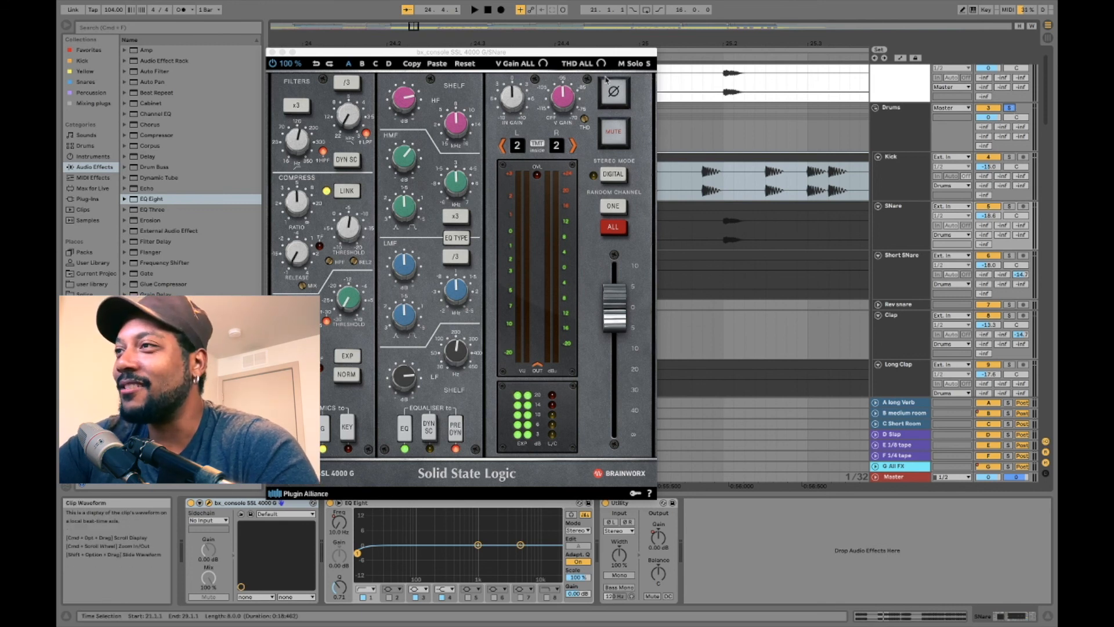
left_click_drag(597, 53, 633, 224)
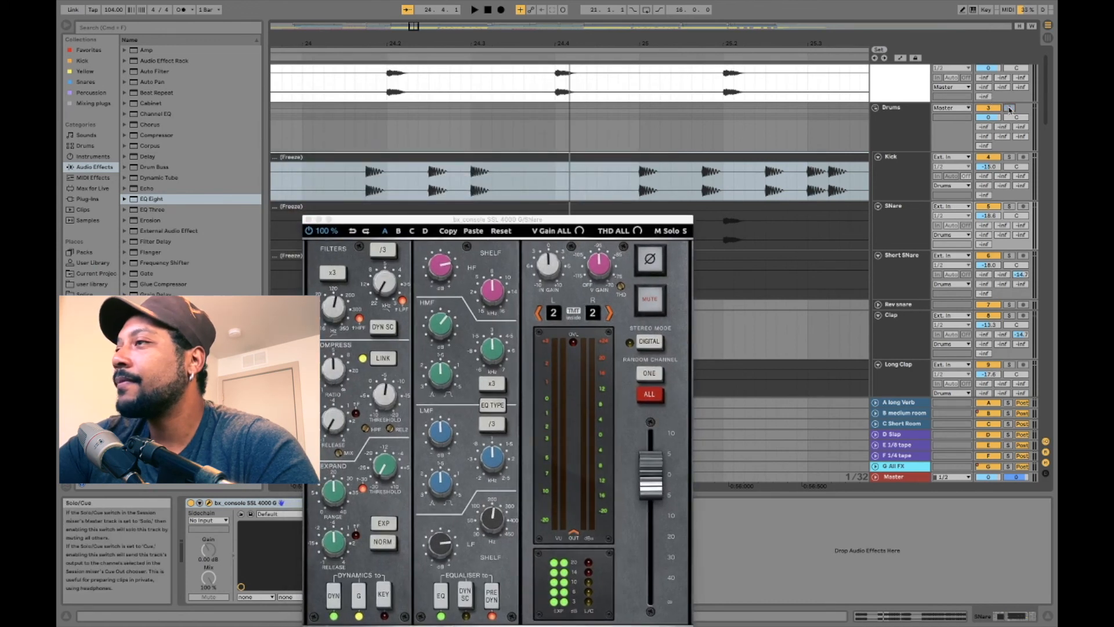
key("space")
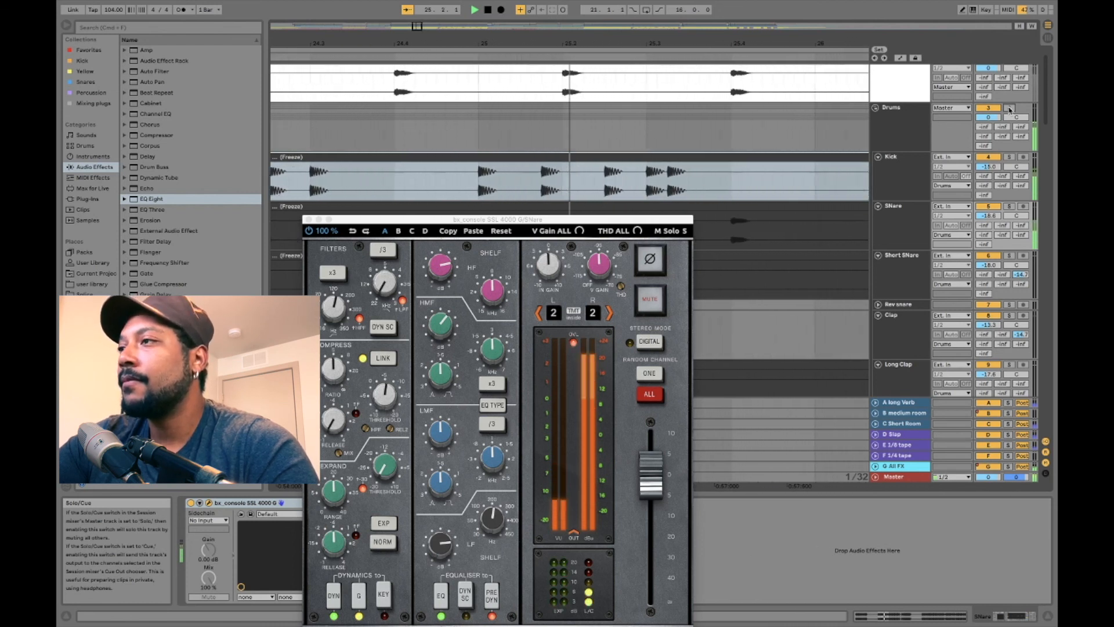
left_click(912, 172)
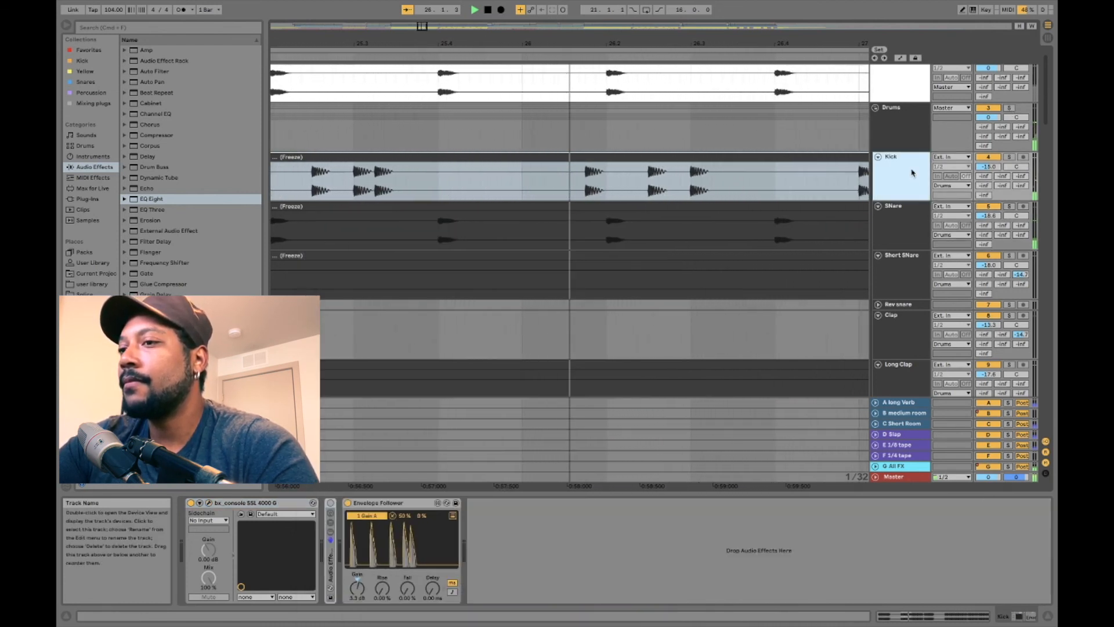
left_click(914, 267)
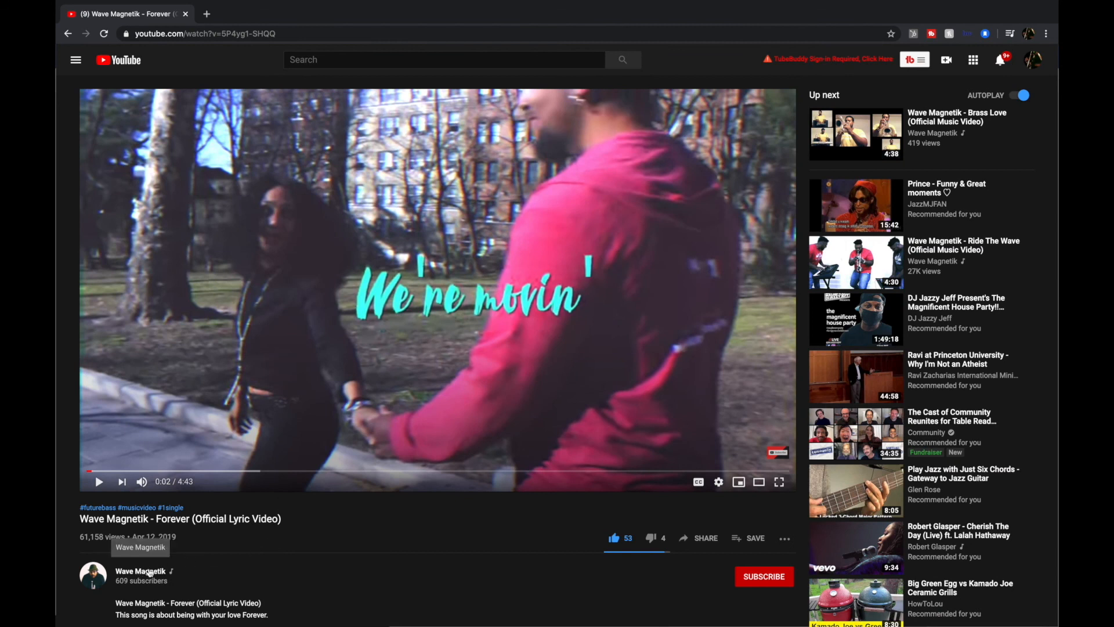
In the browser, subscribe to the Wave Magnetik YouTube channel and set its notifications to All.
left_click(757, 584)
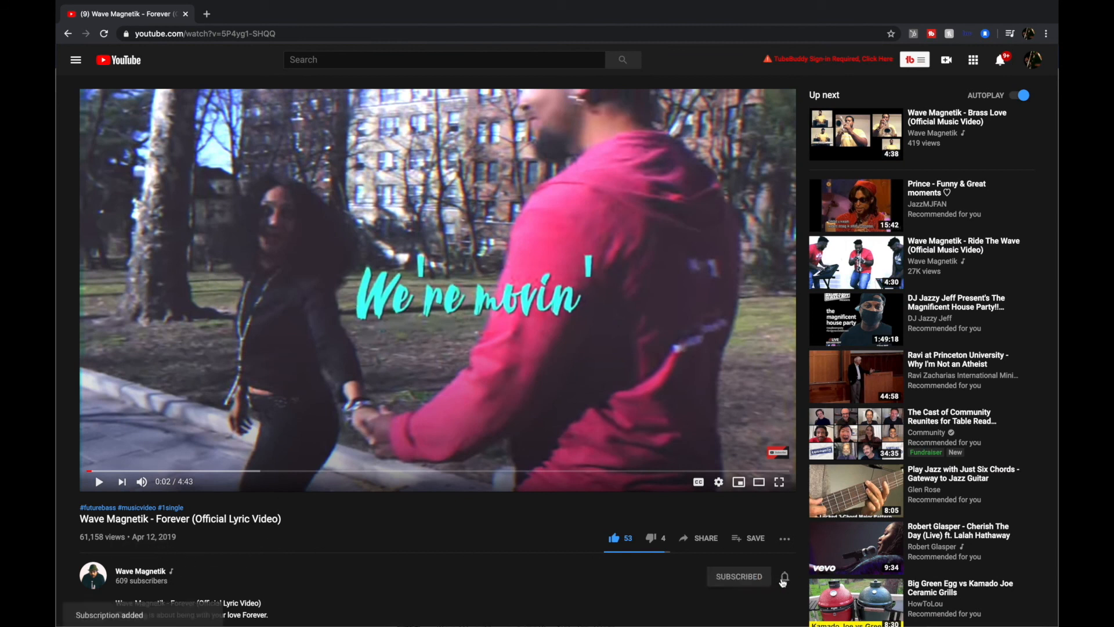
left_click(784, 580)
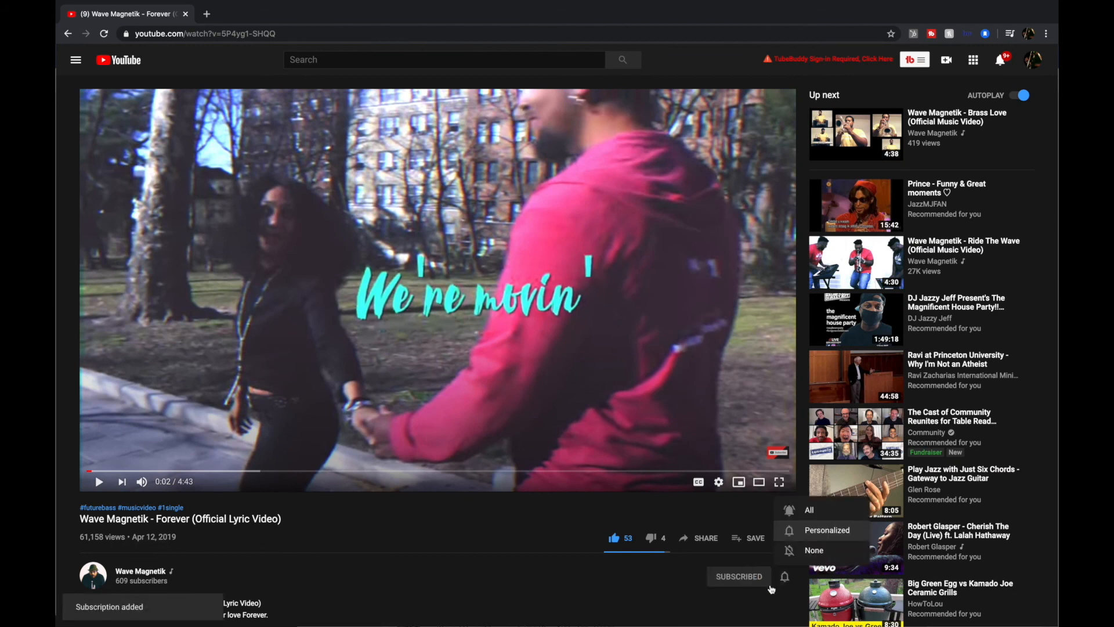
left_click(808, 510)
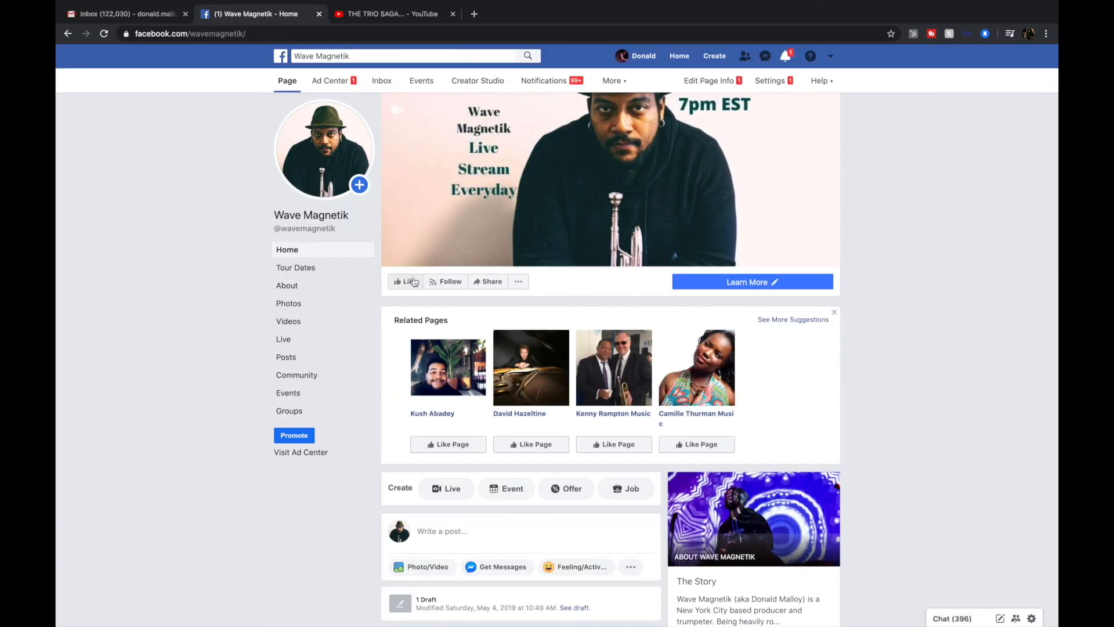
Like the Wave Magnetik Facebook page and open the notification settings for its posts.
left_click(411, 282)
left_click(473, 283)
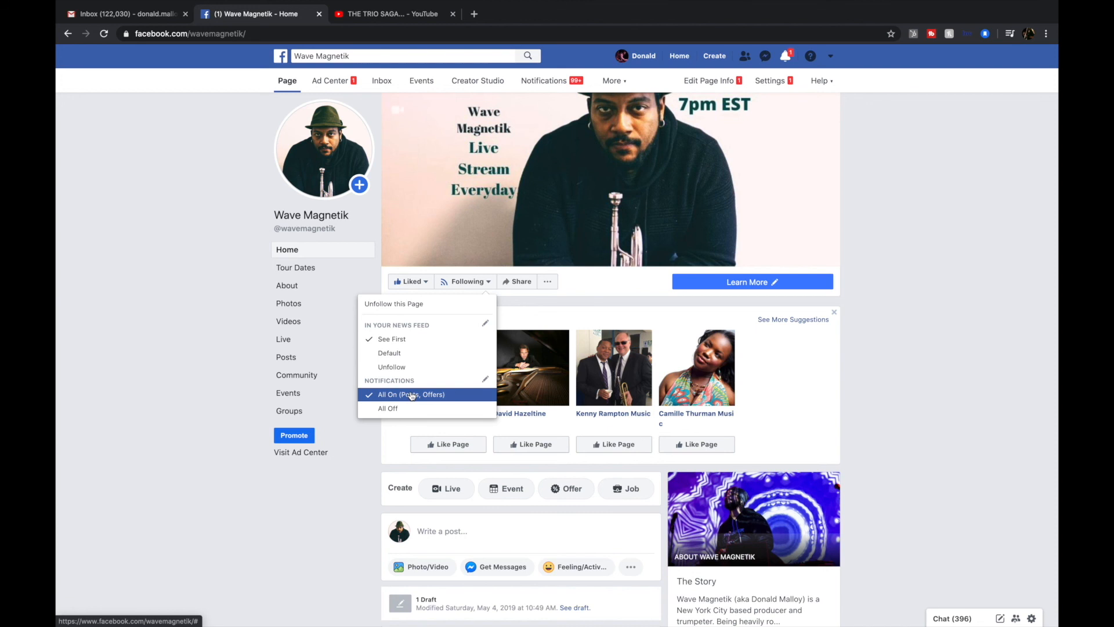
left_click(486, 381)
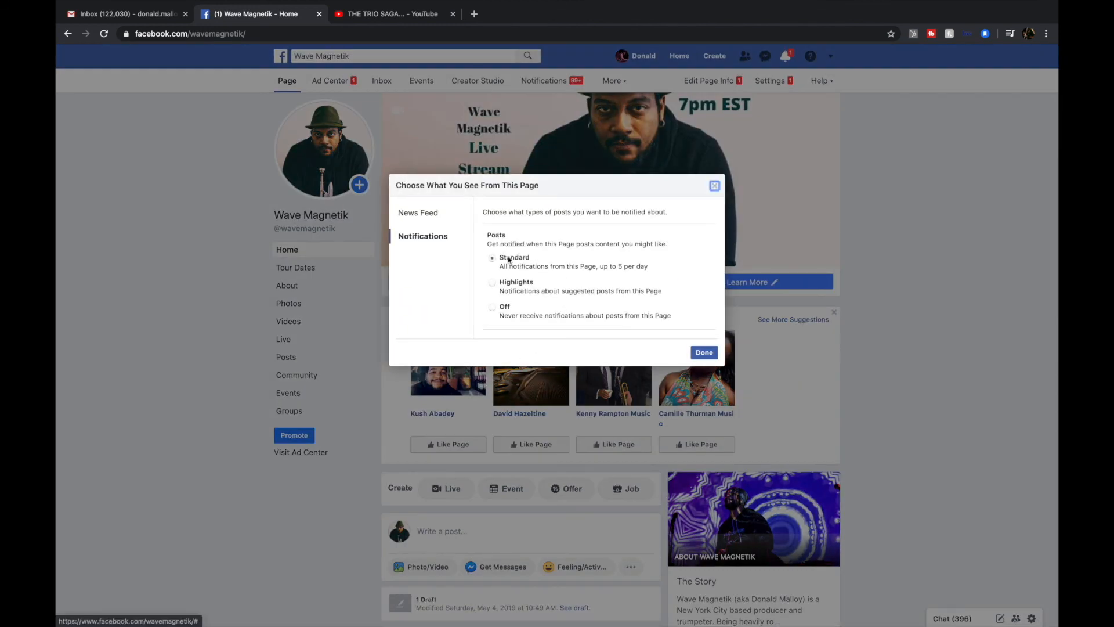